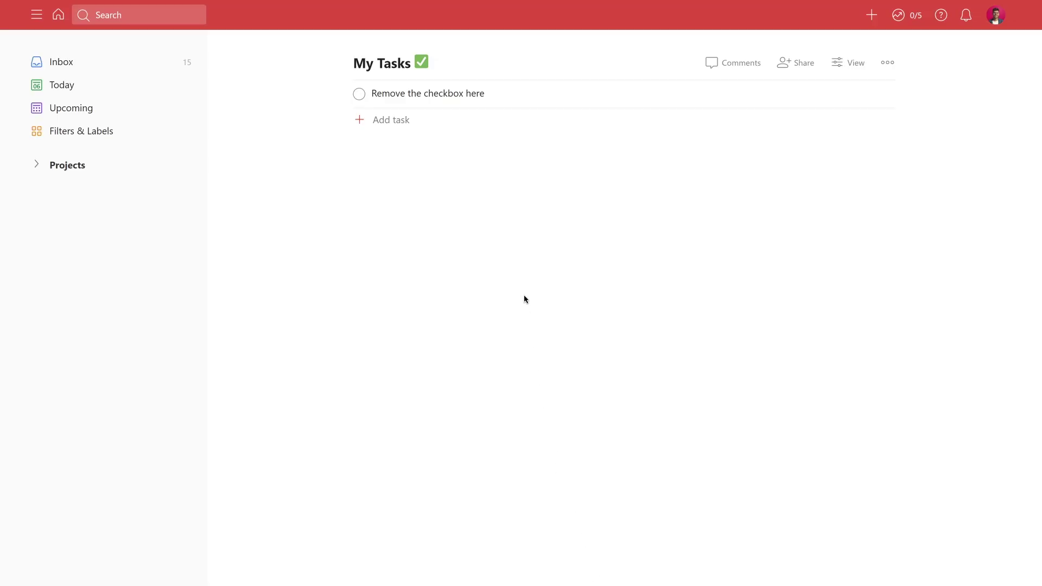
Prefix the name of the task "Remove the checkbox here" with an asterisk and a space, and save it
click(507, 105)
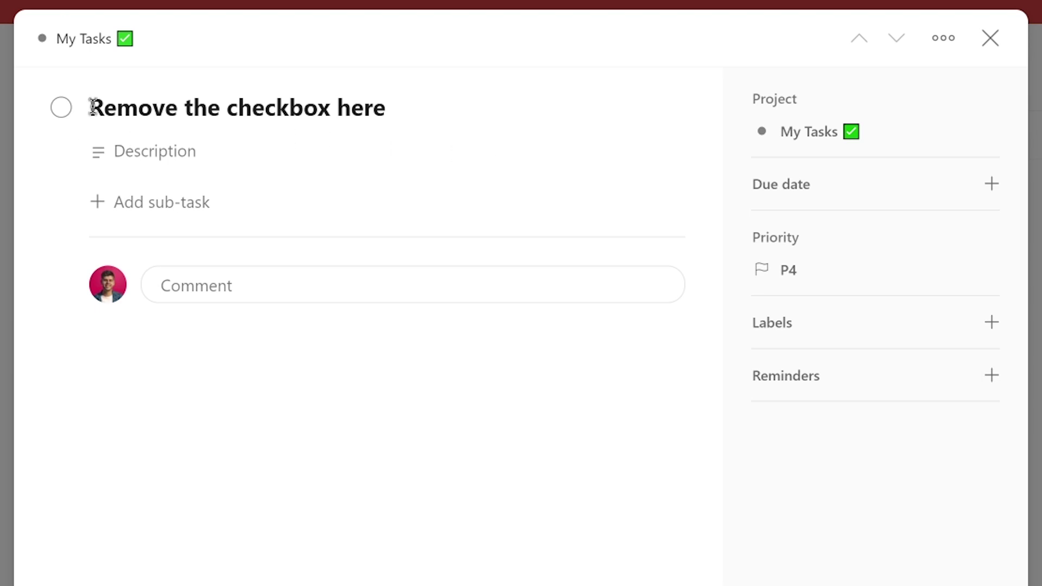
click(92, 107)
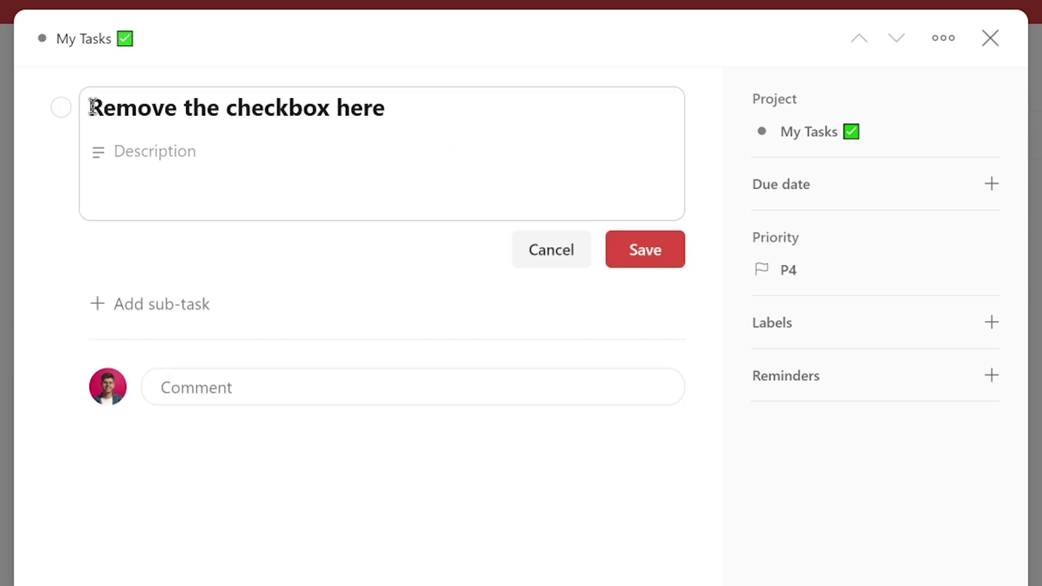
text(*)
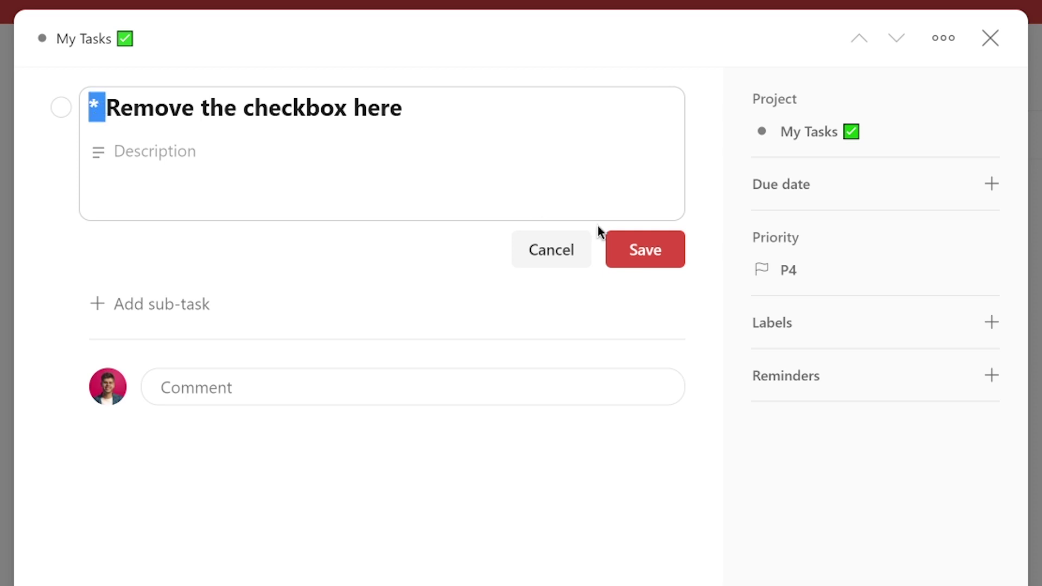
click(649, 249)
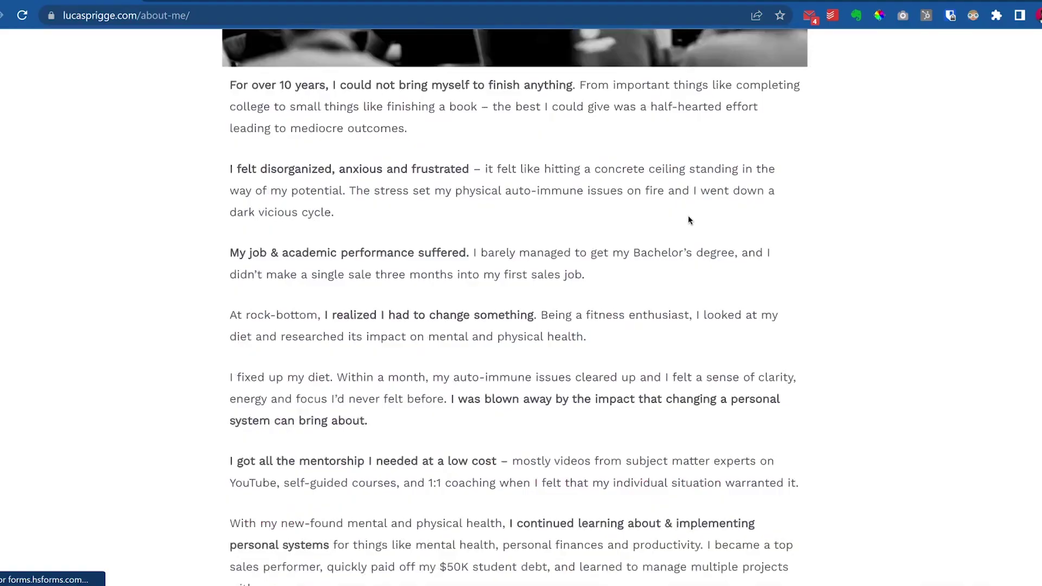
Open the website's Courses page and quick-add the Todoist task "Pre-Register for Todoist Course!" to the Inbox
scroll(688, 220, down, 3)
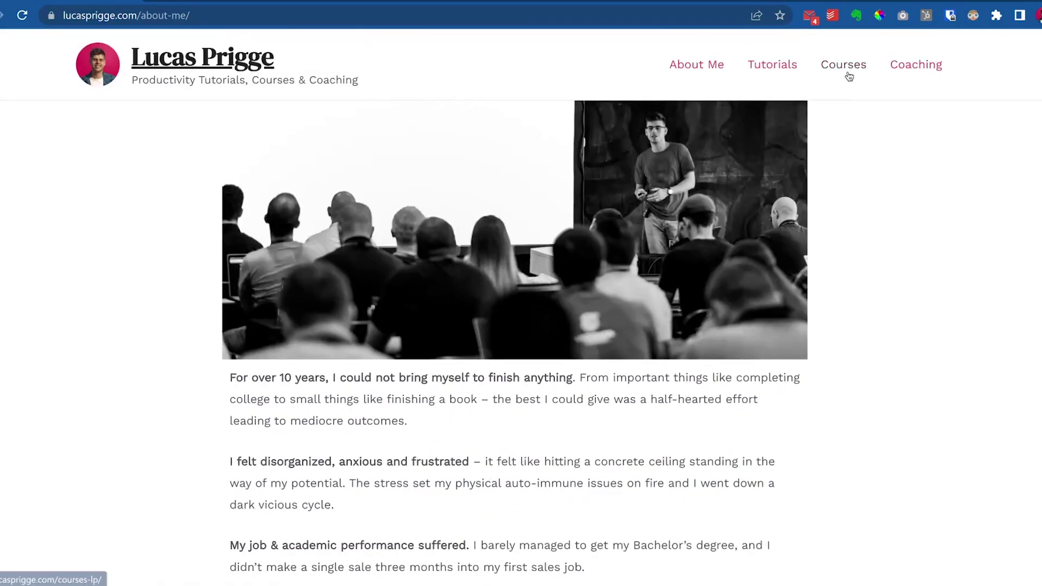
click(849, 75)
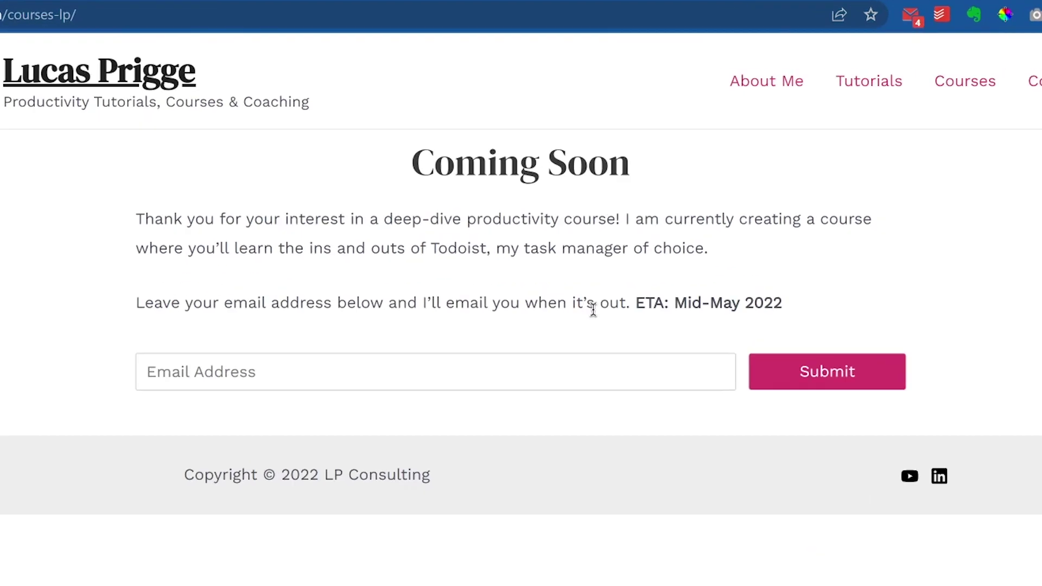
key(ctrl+alt+a)
text(Pr)
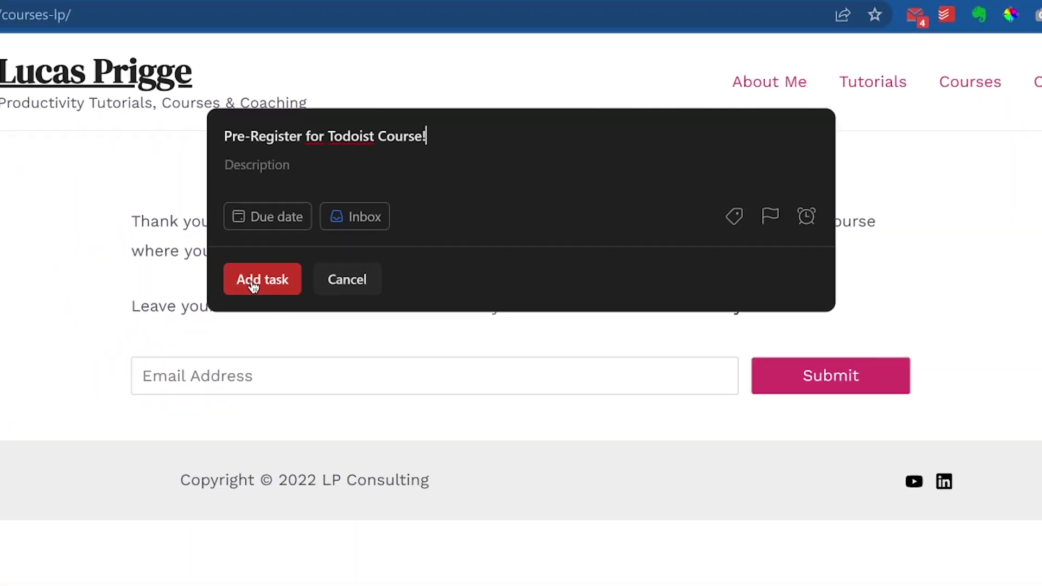
click(114, 432)
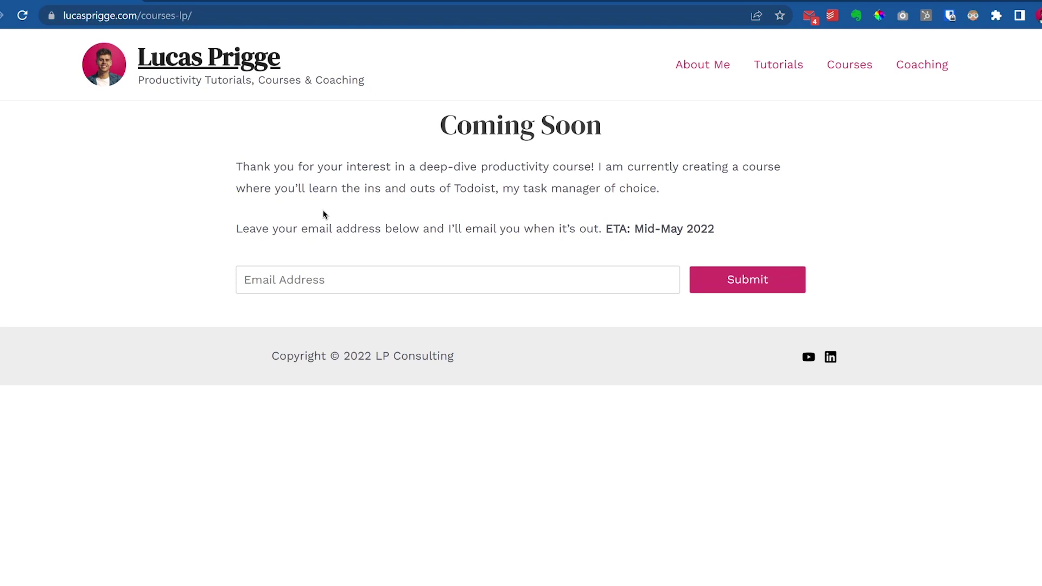
click(698, 78)
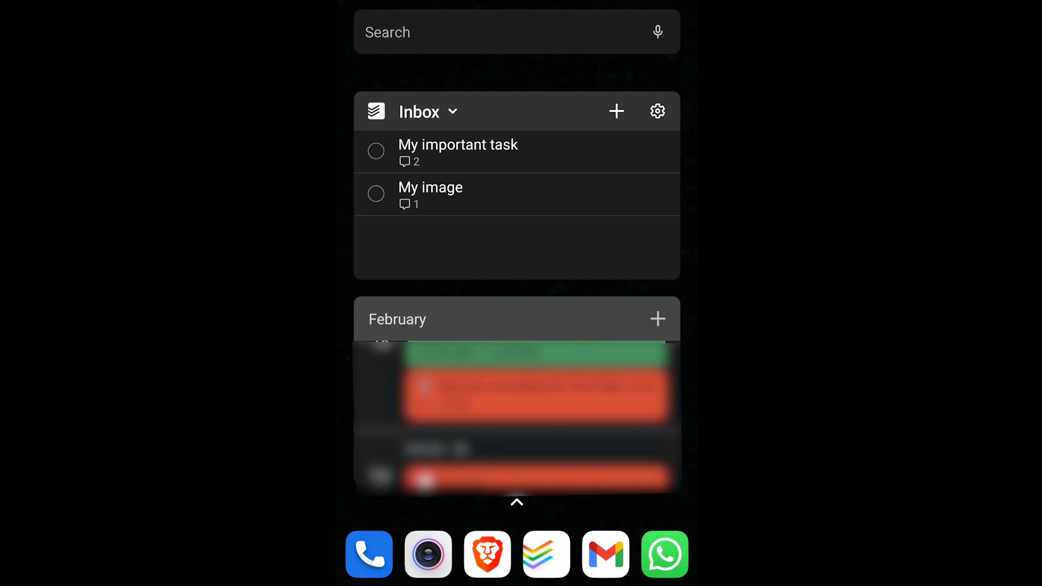
Add a task named "New" to the Inbox from the Todoist widget on the phone's home screen
click(616, 112)
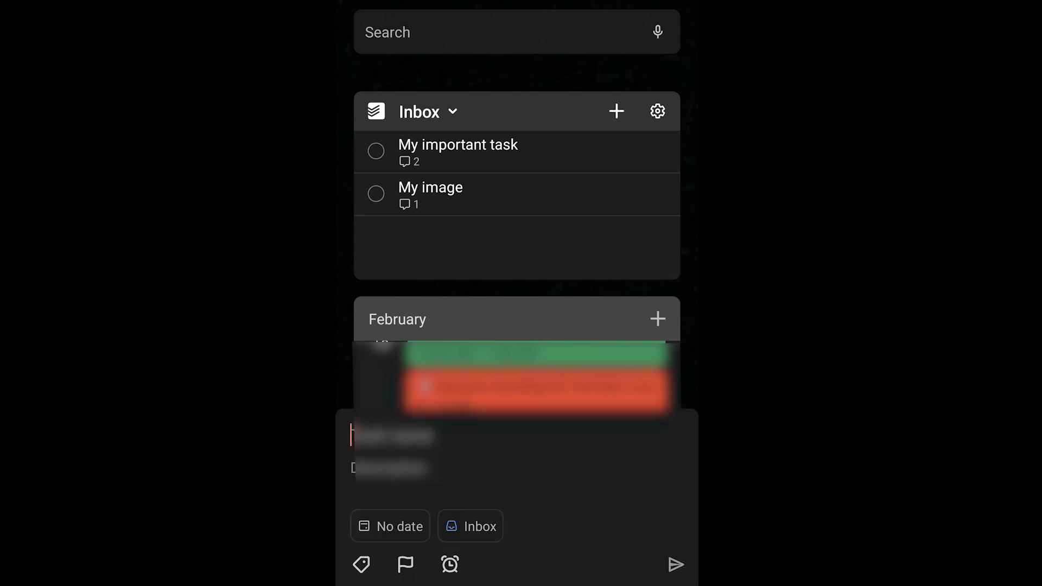
text(Ne)
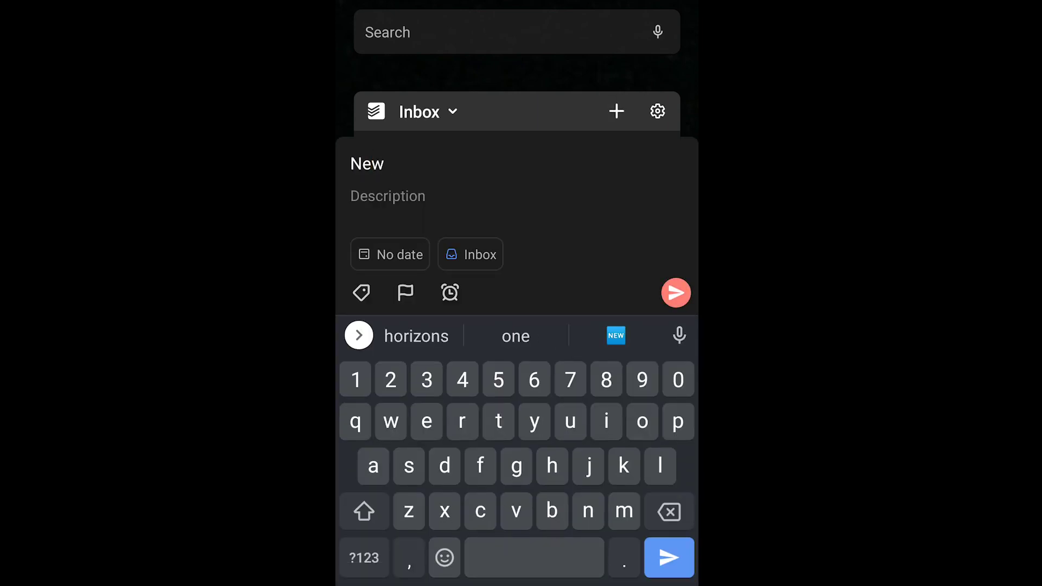
text(w)
click(676, 293)
key(Escape)
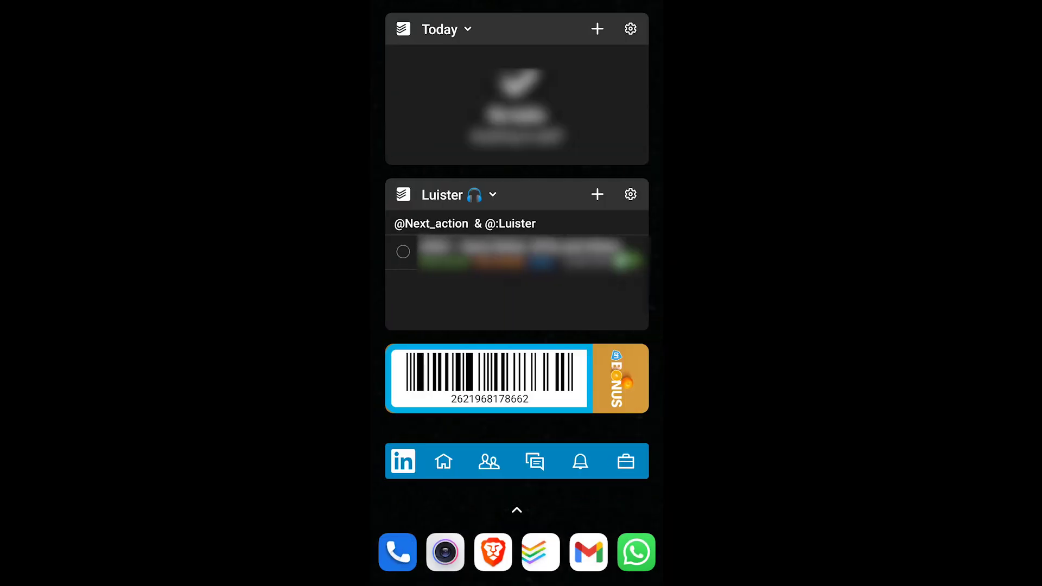
View the other Todoist widgets on the phone's further home-screen pages
drag(597, 283, 434, 282)
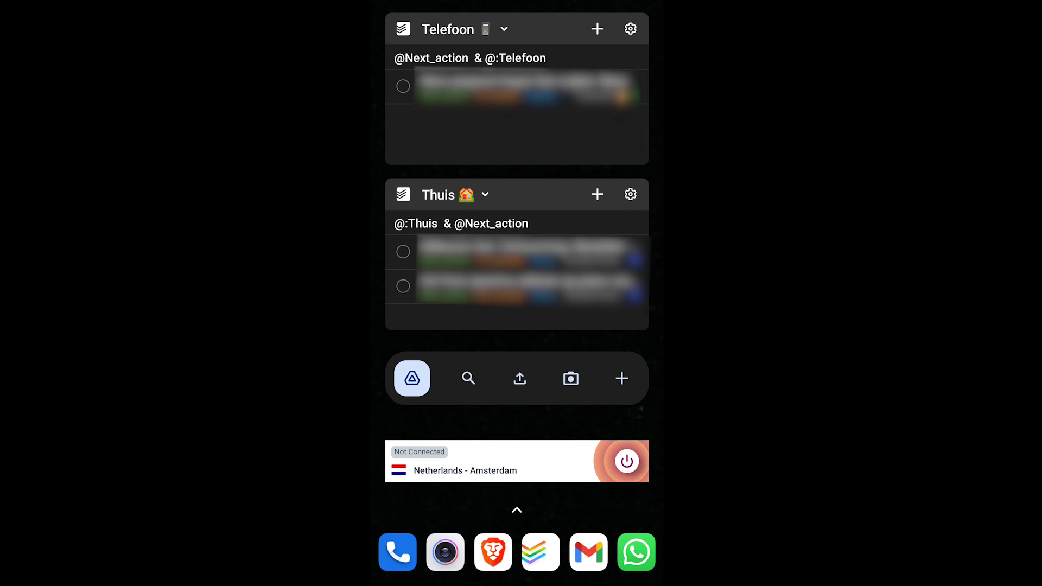
mouse_move(434, 282)
mouse_down()
mouse_move(597, 282)
mouse_move(434, 283)
mouse_up()
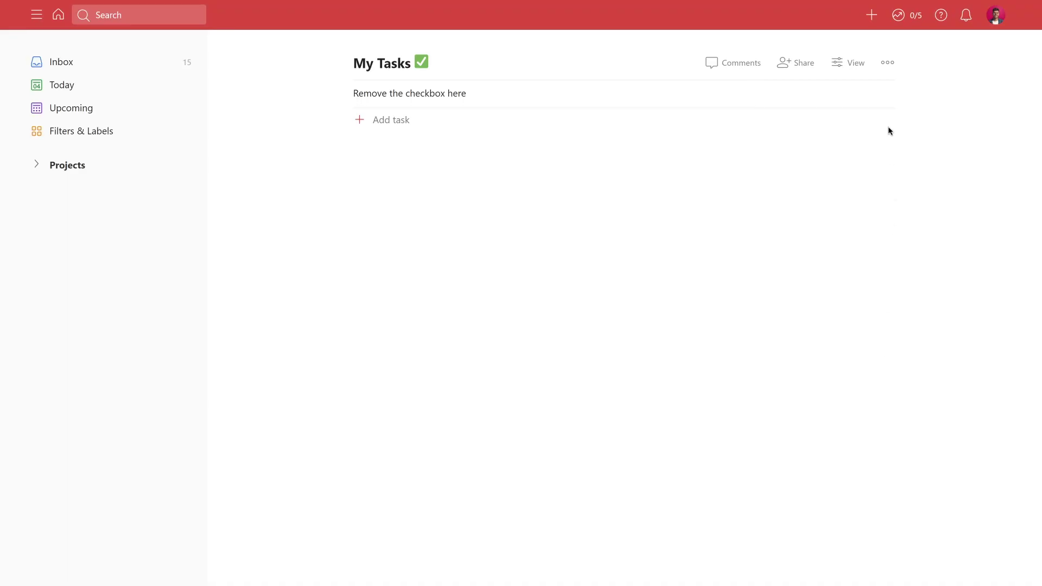
Draft the task "Listen to April Lavigne album" in My Tasks and cancel the date recognition on the word "April"
text(q)
text(LK)
key(BackSpace)
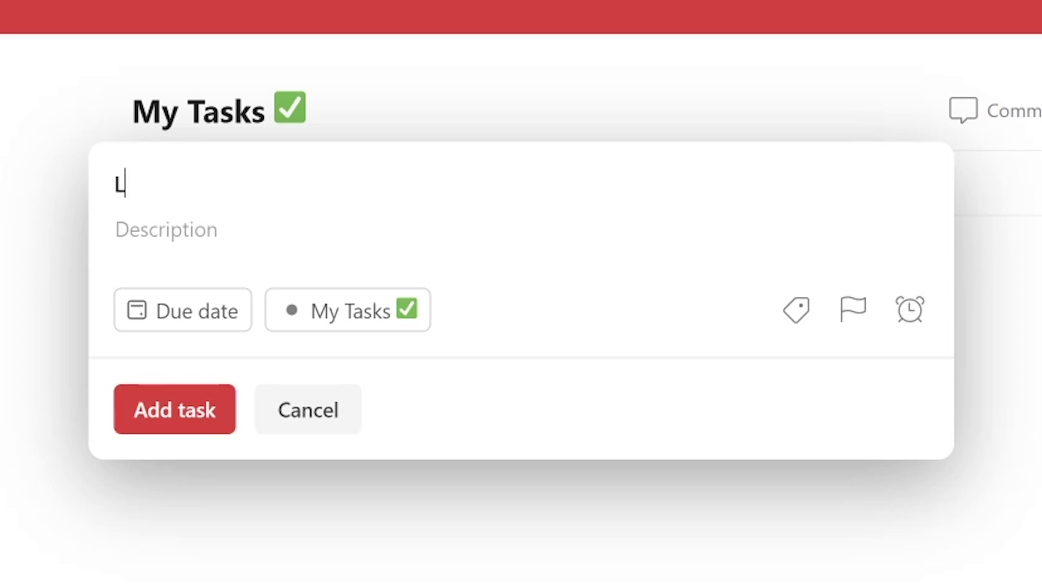
text(isten to April Lavigne album)
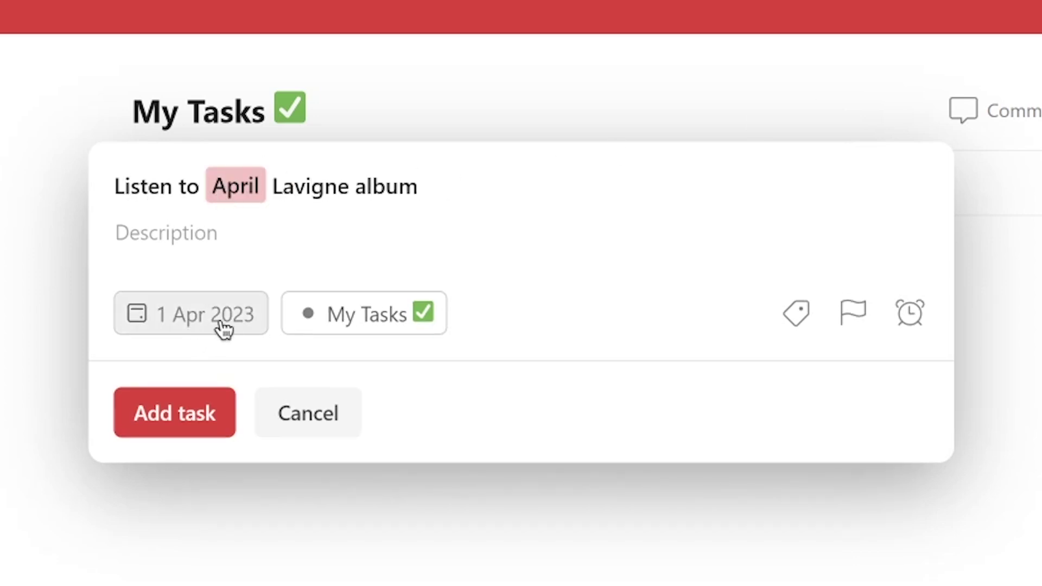
click(242, 187)
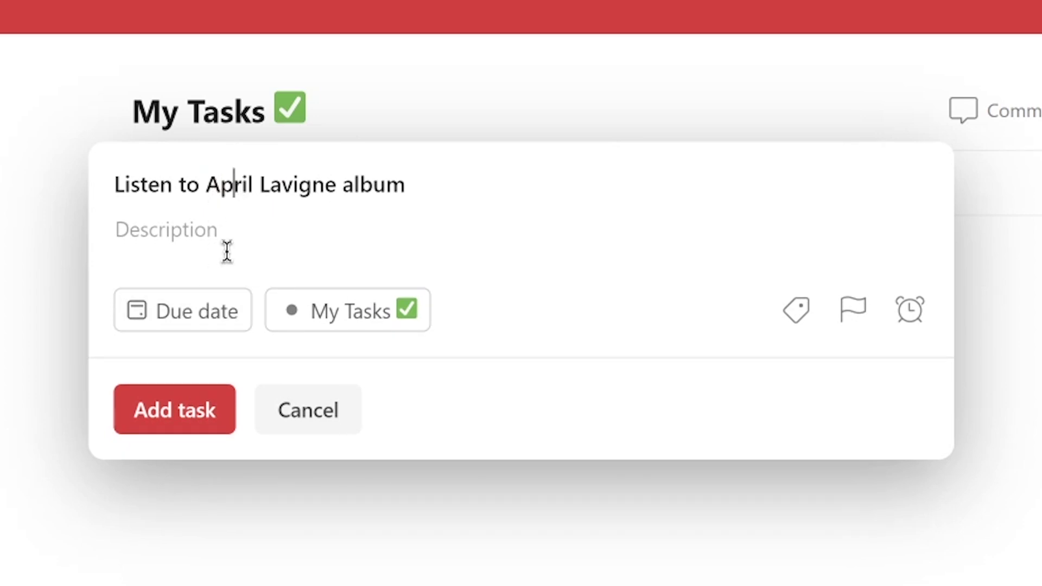
Try "today" and "tomorrow" as natural-language due dates at the end of the task name
text(today)
click(464, 187)
key(BackSpace)
key(BackSpace)
key(BackSpace)
key(BackSpace)
text(omorrow)
key(BackSpace)
key(BackSpace)
key(BackSpace)
key(BackSpace)
key(BackSpace)
key(BackSpace)
key(BackSpace)
key(BackSpace)
Try the recurring due date "every 2nd wednesday" in the task name and remove its day part
text(every 2nd wednesday)
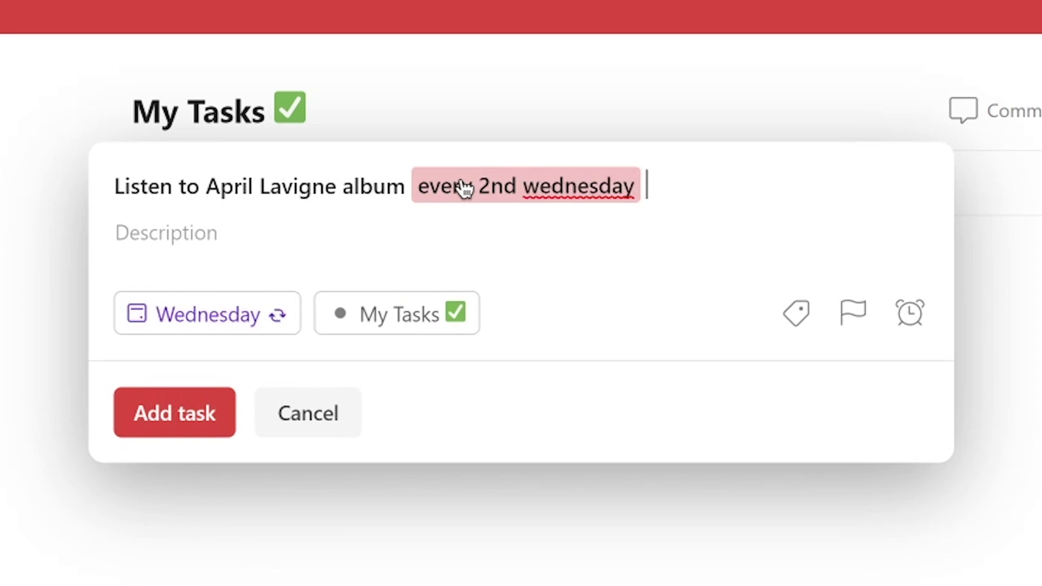
key(BackSpace)
key(BackSpace)
key(BackSpace)
key(BackSpace)
key(BackSpace)
key(BackSpace)
key(BackSpace)
key(BackSpace)
key(BackSpace)
key(BackSpace)
key(BackSpace)
key(BackSpace)
key(BackSpace)
key(BackSpace)
Try the recurring schedule "every 23rd until december" in the album task's name
text(23r)
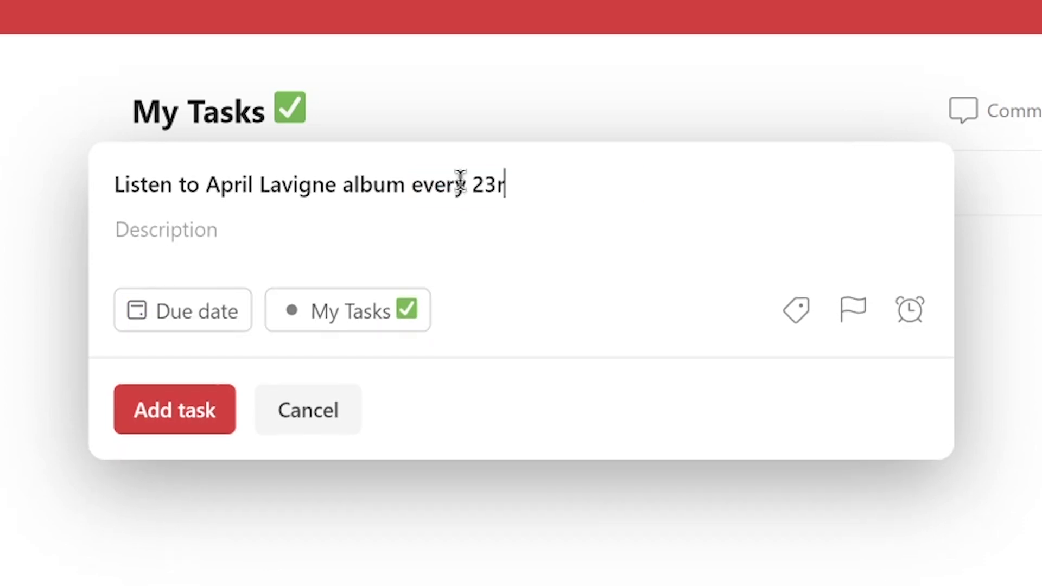
text(d until december)
click(463, 187)
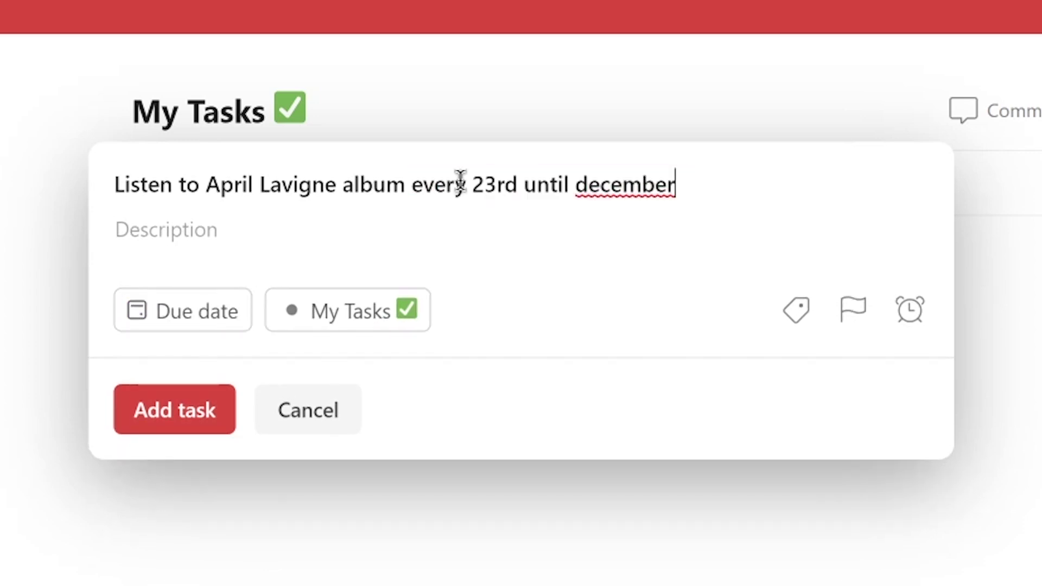
Replace the schedule in the album task's name with the recurring due date "every Friday"
key(BackSpace)
key(BackSpace)
text(Fri d)
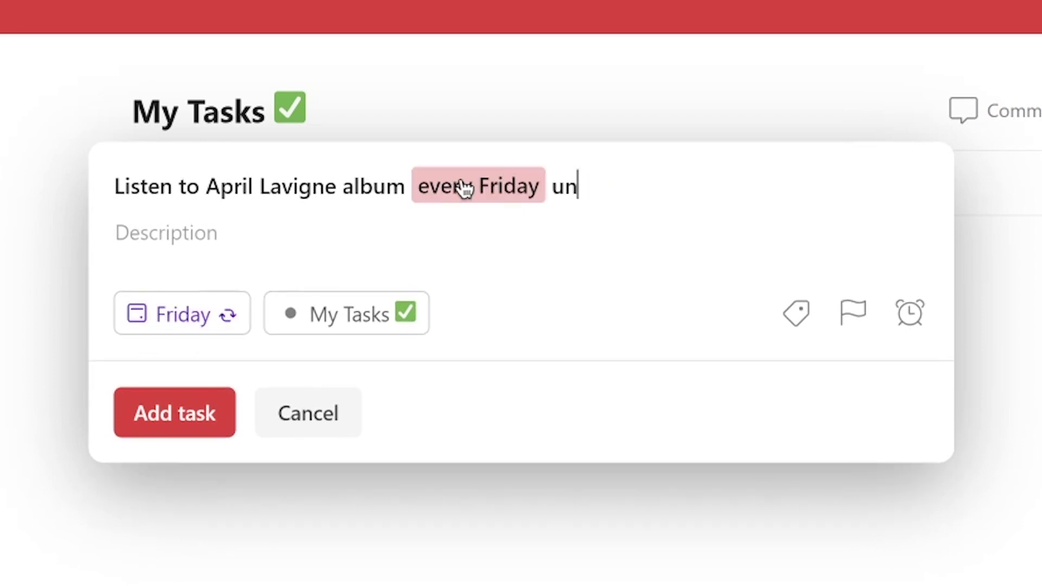
text(ay at 9:00)
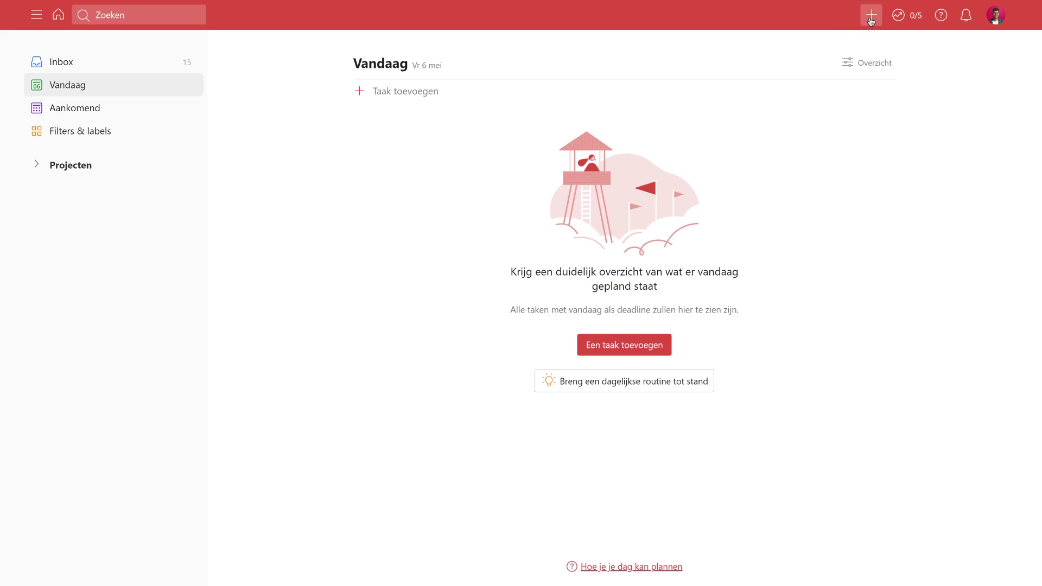
Draft a new task "My Task" with the Dutch recurring due date "iedere derde zaterdag"
click(870, 16)
text(My Task)
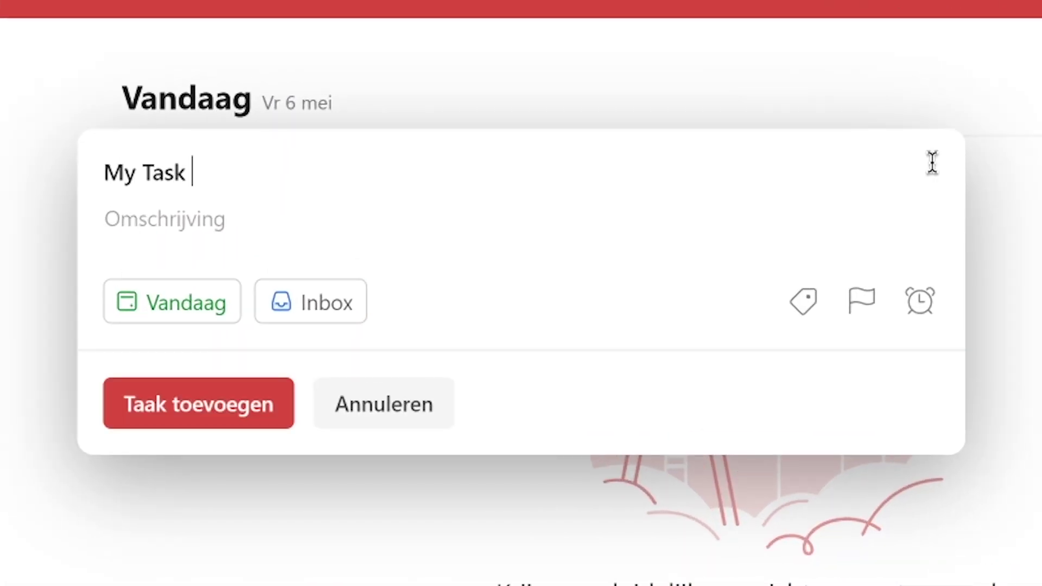
text( iedere derde )
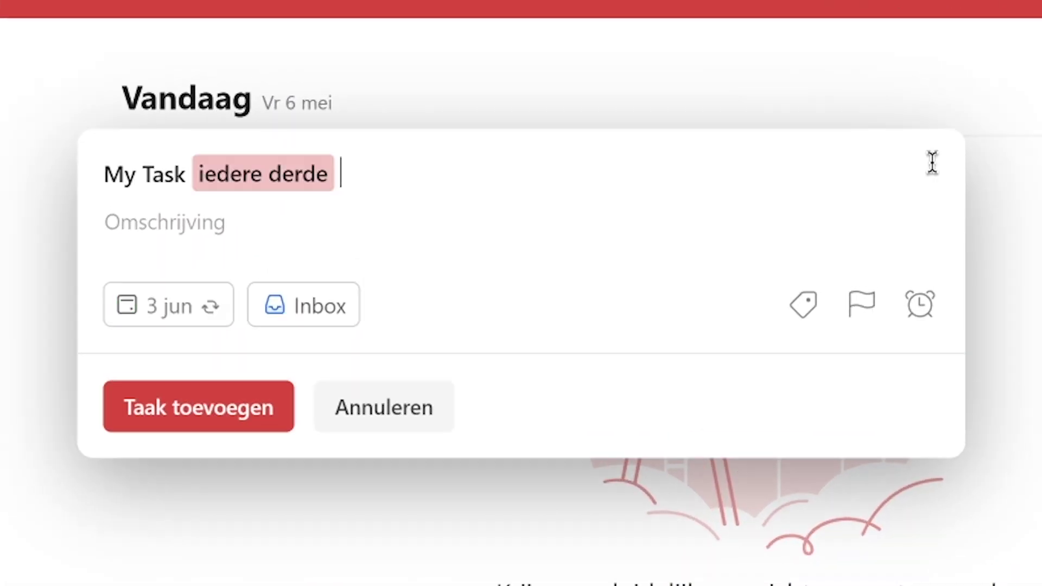
text(zaterdag)
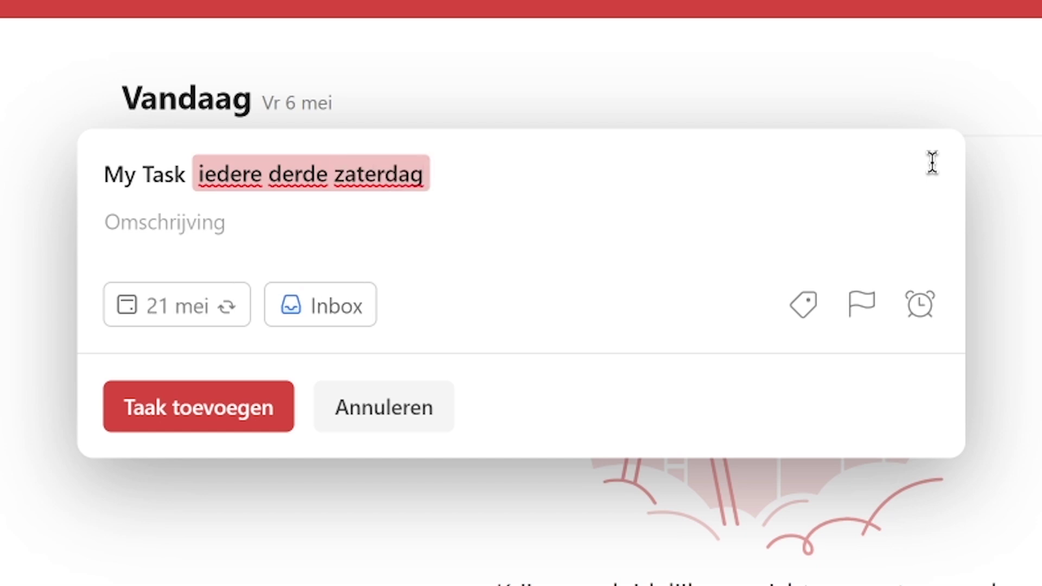
Replace the Dutch recurring date in "My Task" with the due date "twee april"
key(BackSpace)
key(BackSpace)
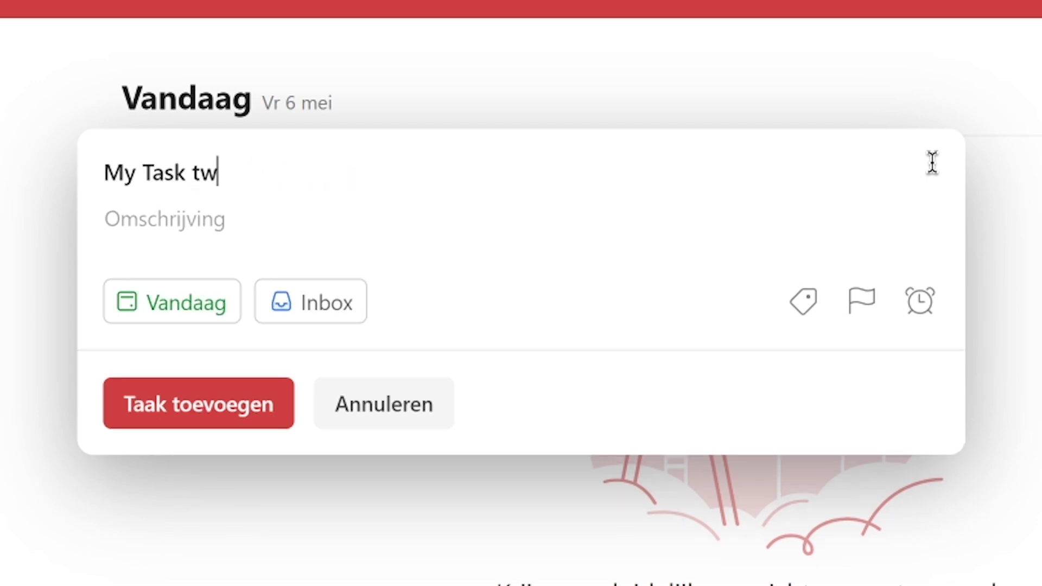
text(twee april)
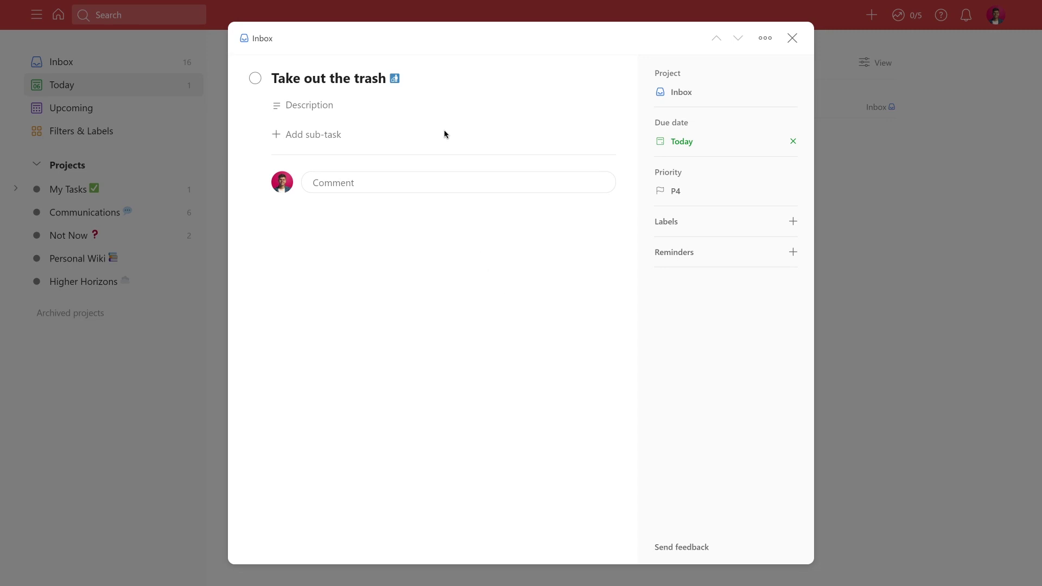
Edit the name of the "Take out the trash" task and open the emoji picker at its end
click(452, 87)
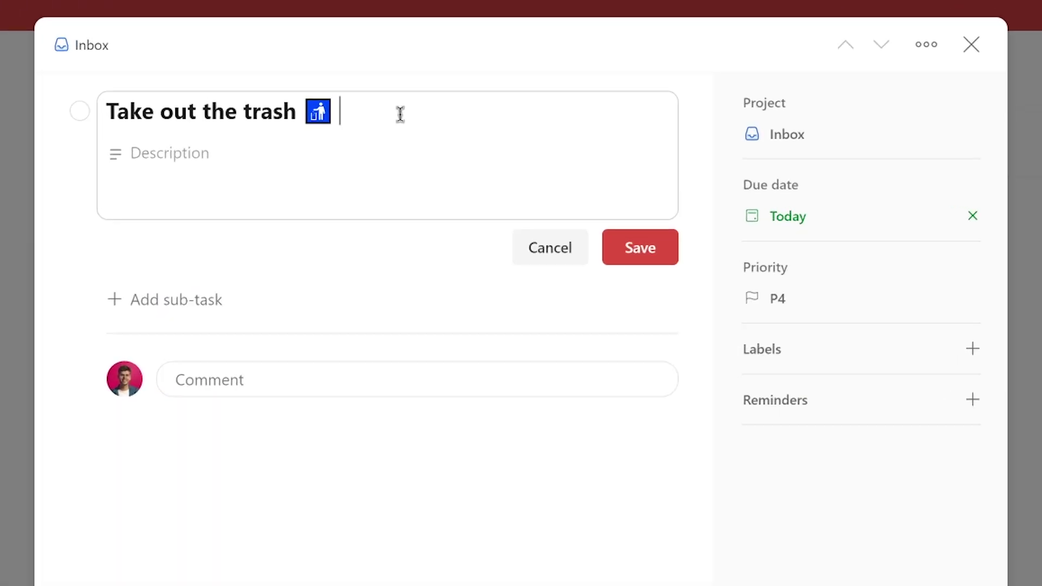
key(super+period)
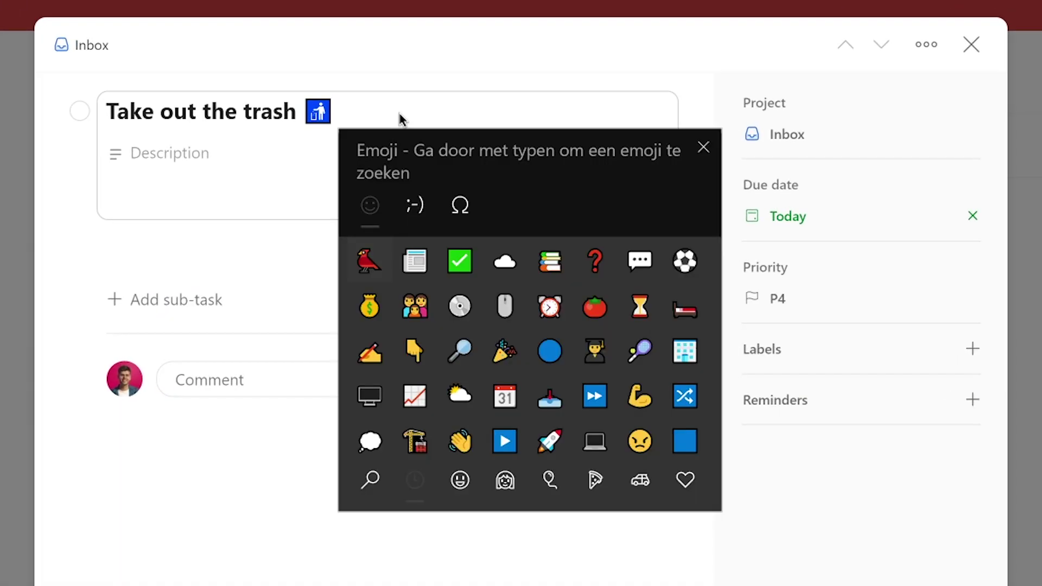
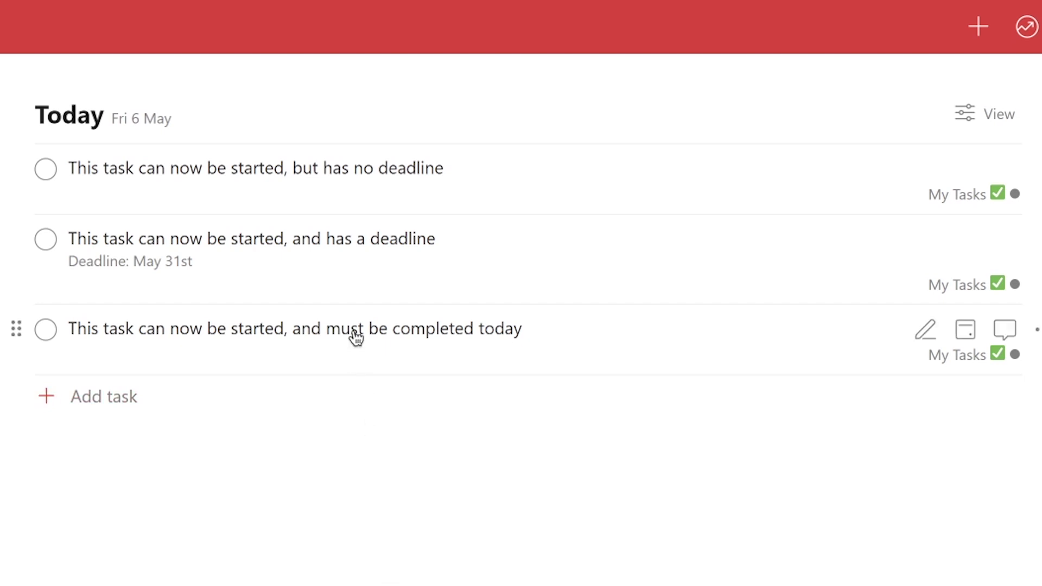
Remove the due date from "This task can now be started, but has no deadline" and give it the Next label
click(344, 176)
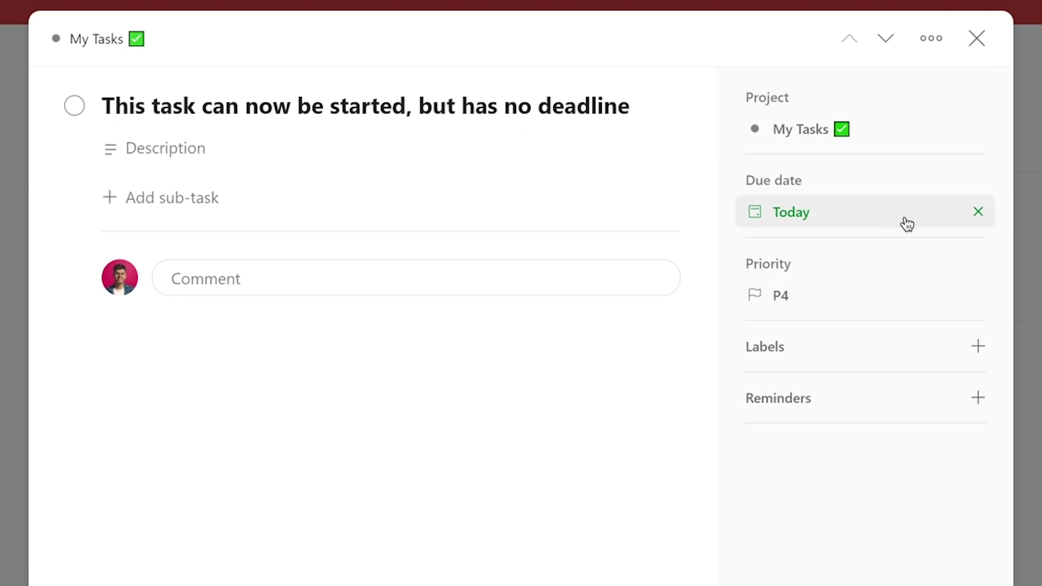
click(977, 213)
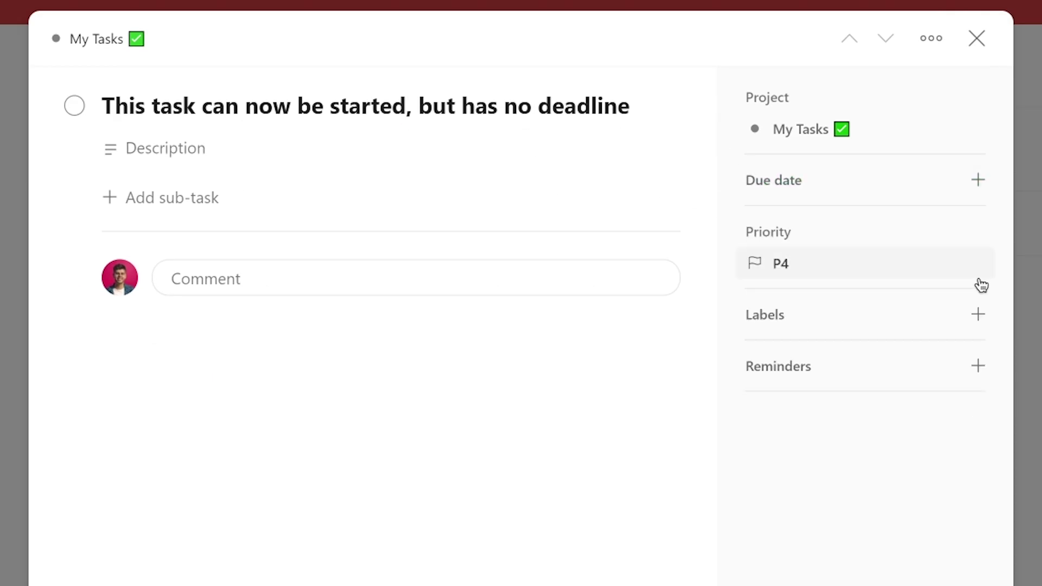
click(979, 320)
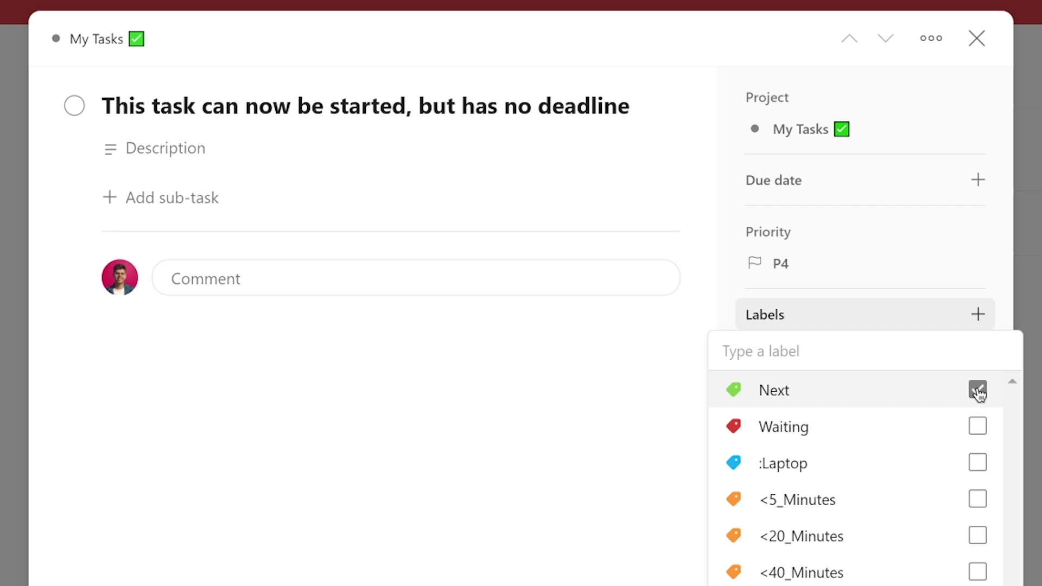
click(583, 411)
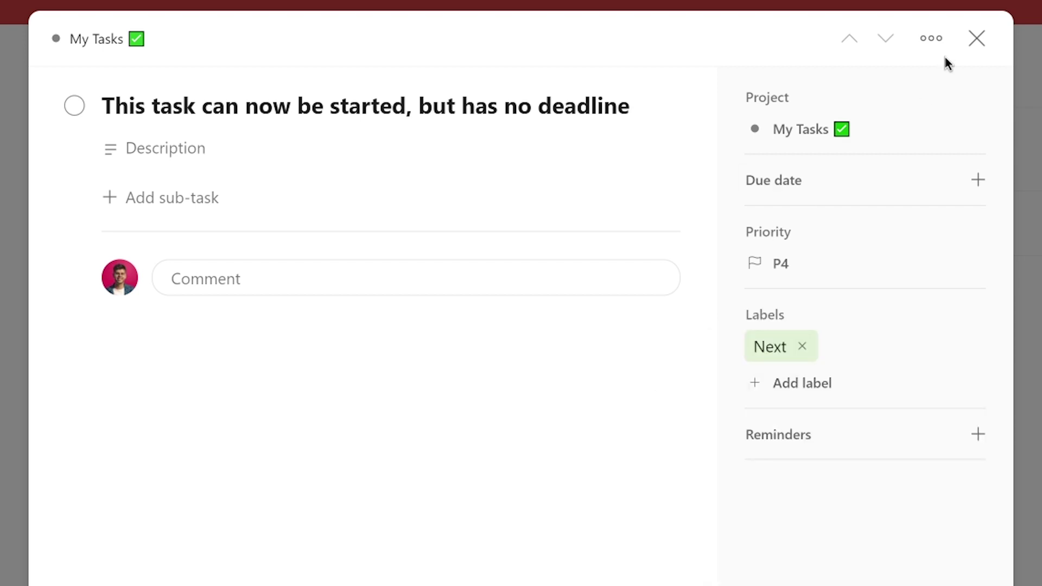
click(974, 37)
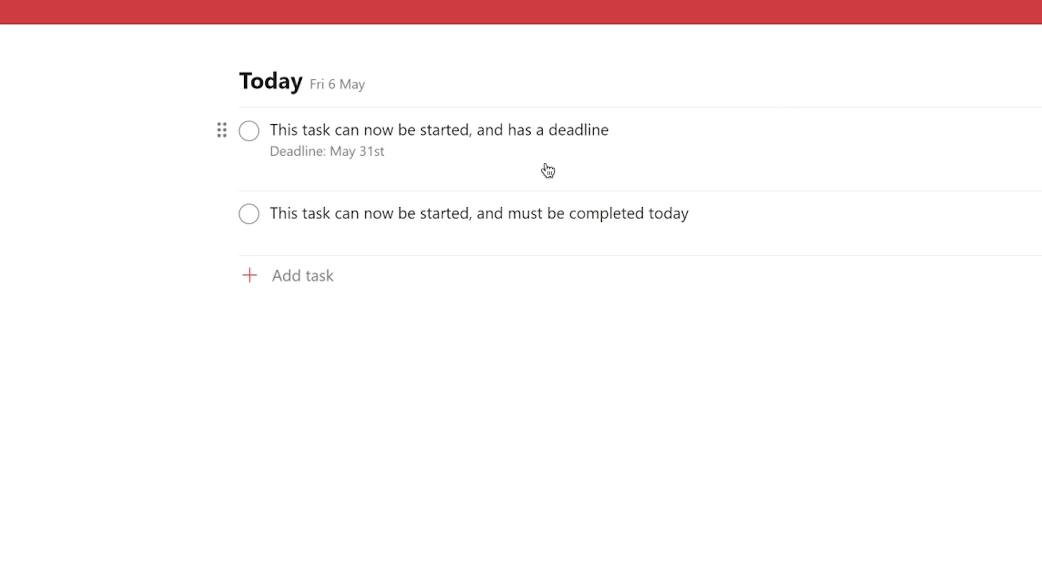
Set the due date of "This task can now be started, and has a deadline" to 31 May and give it the Next label
click(457, 176)
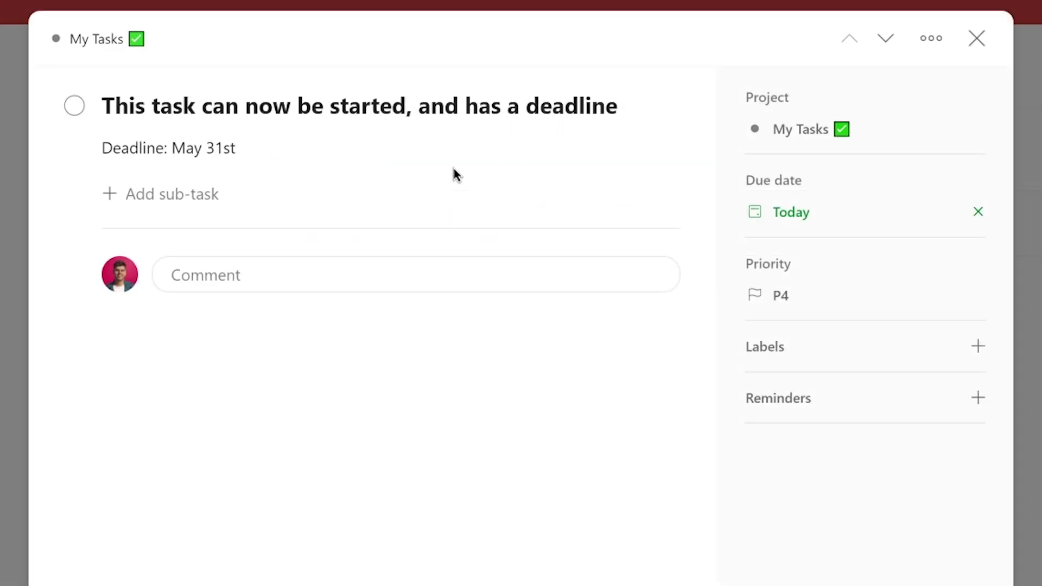
click(978, 212)
click(896, 179)
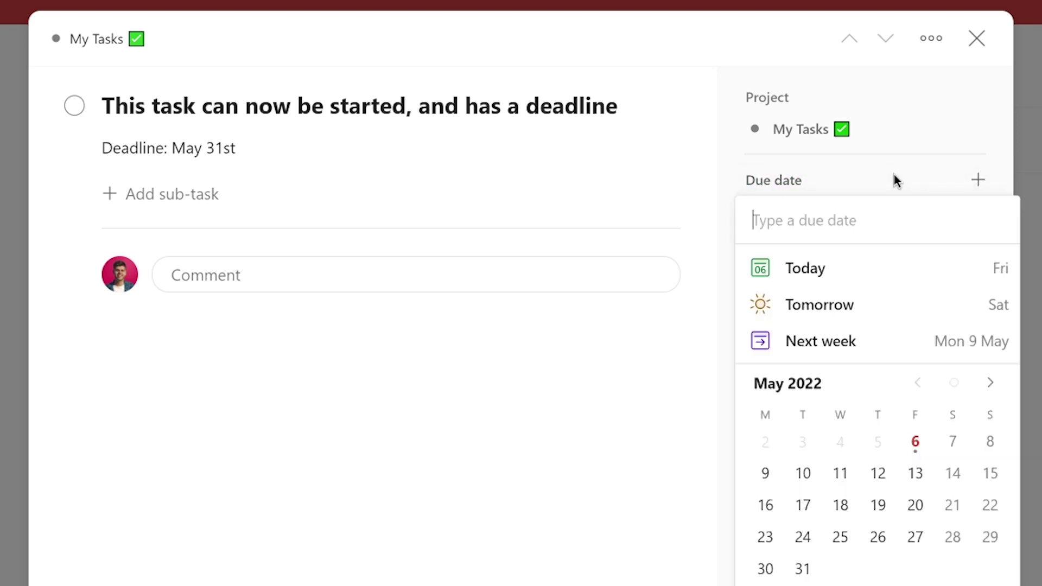
click(805, 566)
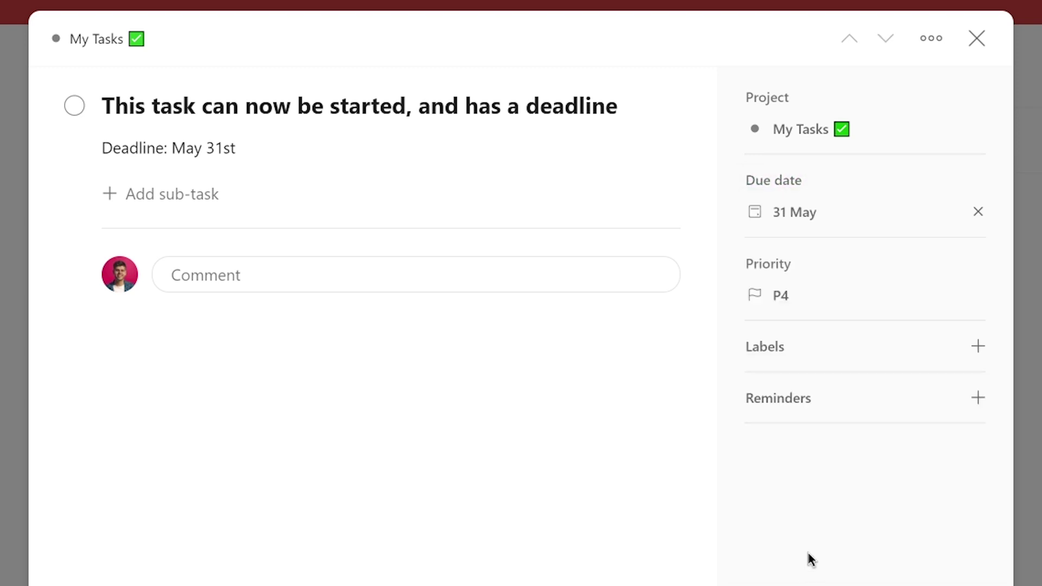
click(977, 347)
click(978, 422)
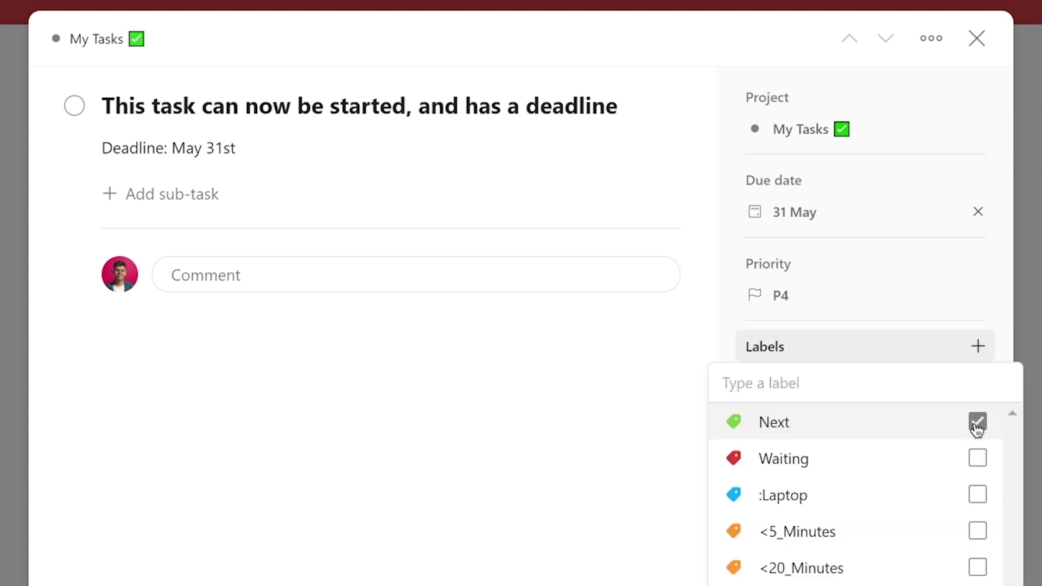
click(510, 399)
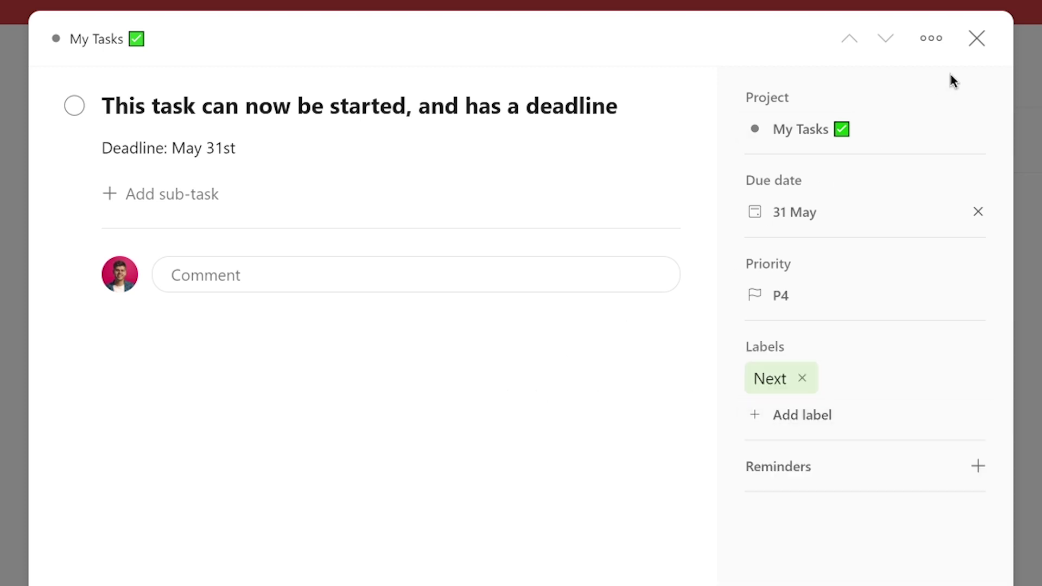
click(977, 38)
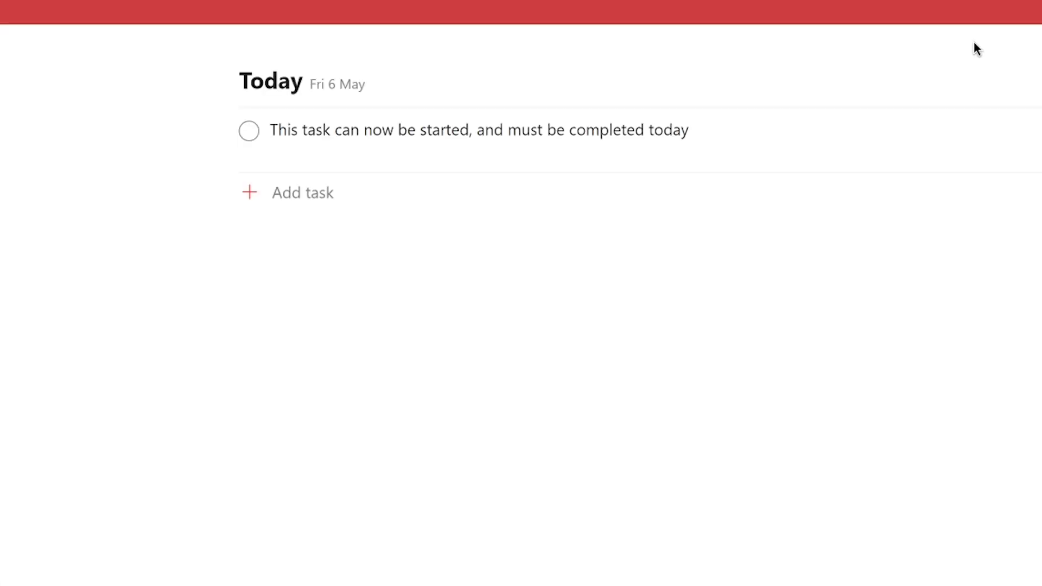
Give the task "This task can now be started, and must be completed today" the Next label and close it
click(644, 147)
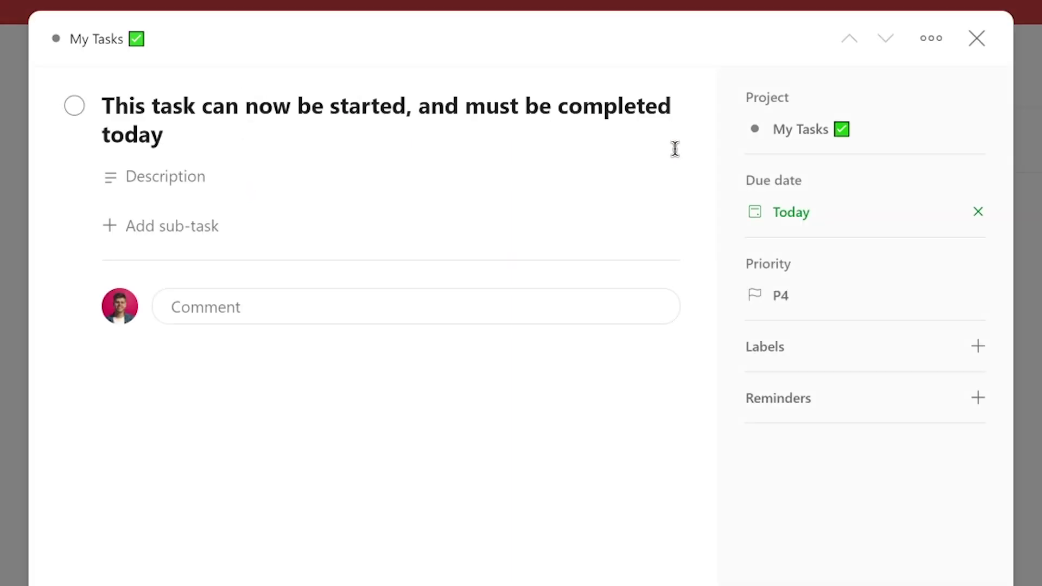
click(977, 347)
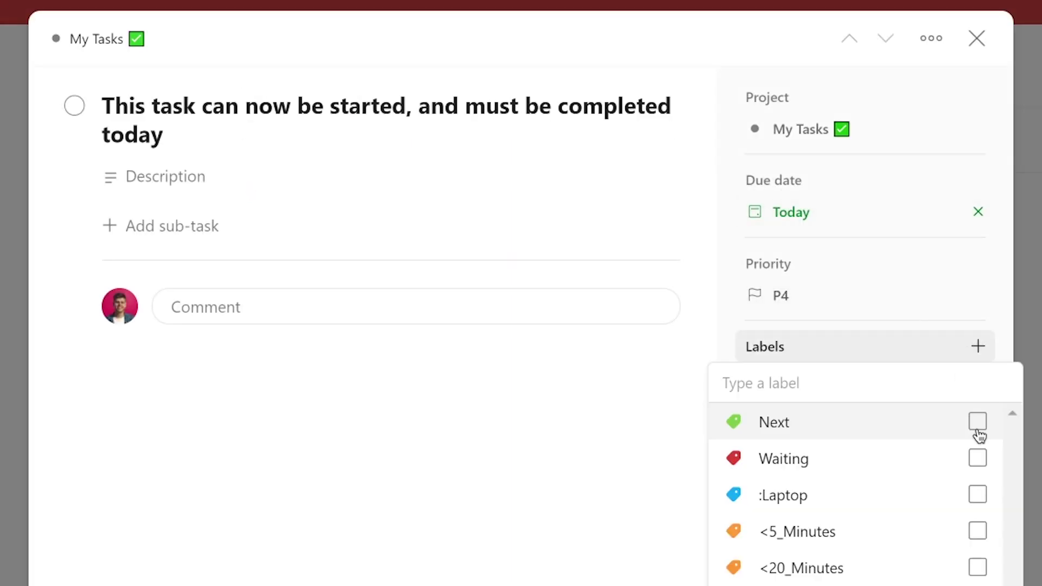
click(964, 55)
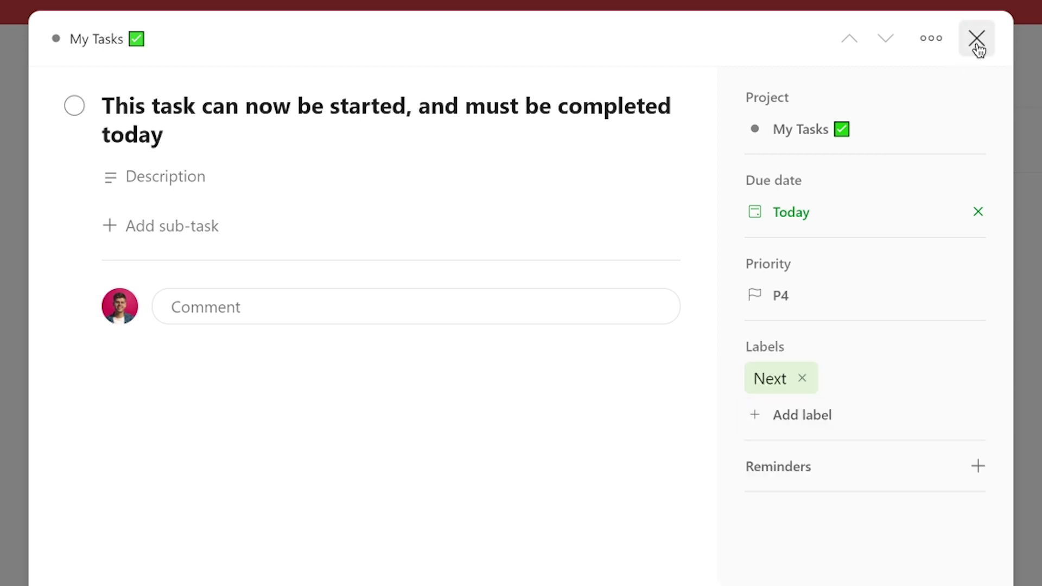
click(975, 44)
Give all tasks in the My Tasks project the :Laptop label at once
click(143, 195)
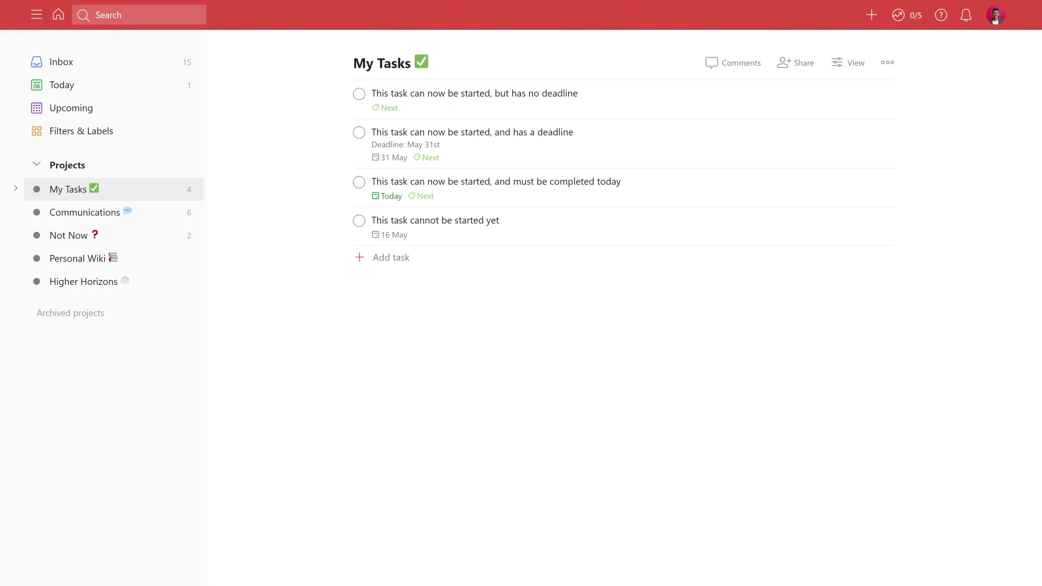
key(ctrl+a)
click(525, 15)
click(597, 103)
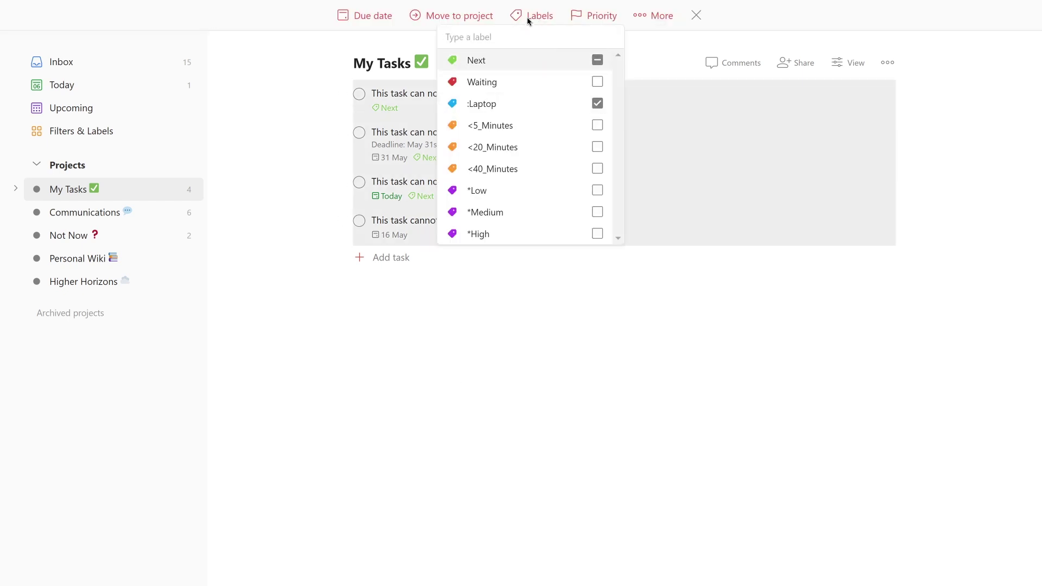
click(526, 14)
click(518, 354)
View the tasks carrying the :Laptop label and return to the Filters & Labels overview
click(81, 131)
click(389, 262)
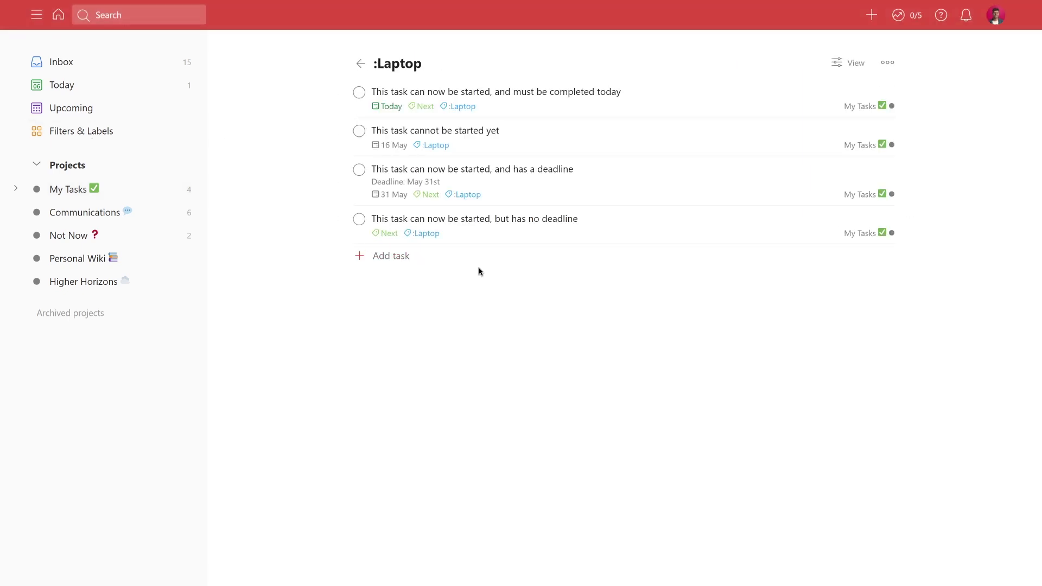
key(alt+Left)
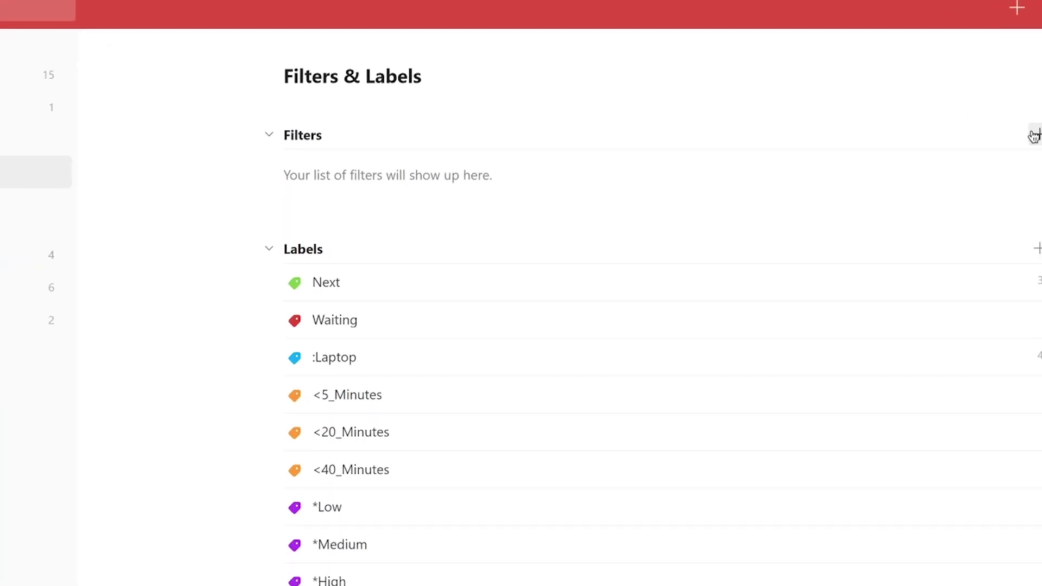
click(887, 104)
click(580, 261)
text(@Next & @:Laptop)
click(600, 170)
text(Laptop)
key(super+period)
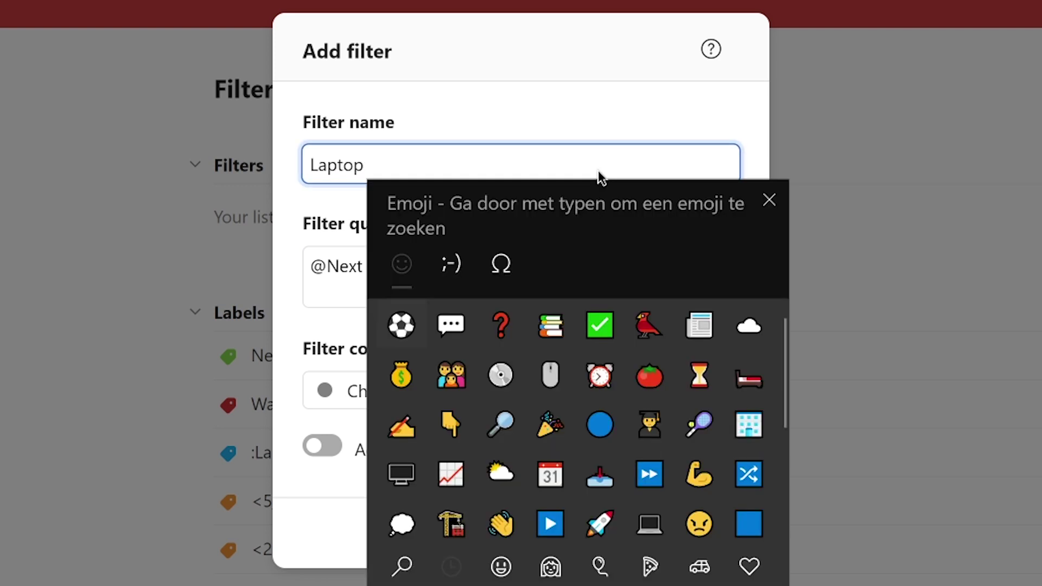
text(lap)
click(409, 325)
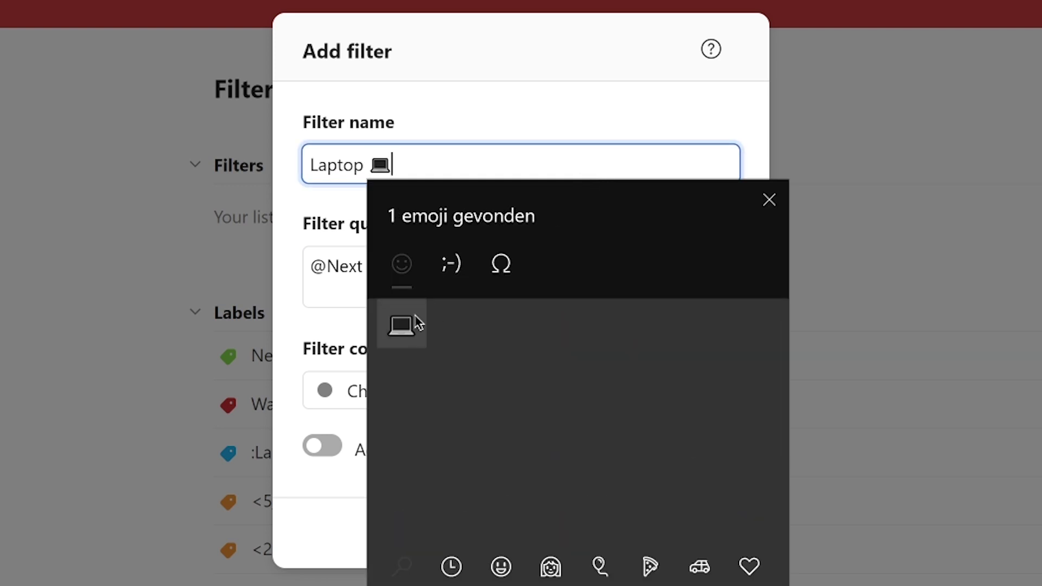
click(447, 453)
click(705, 532)
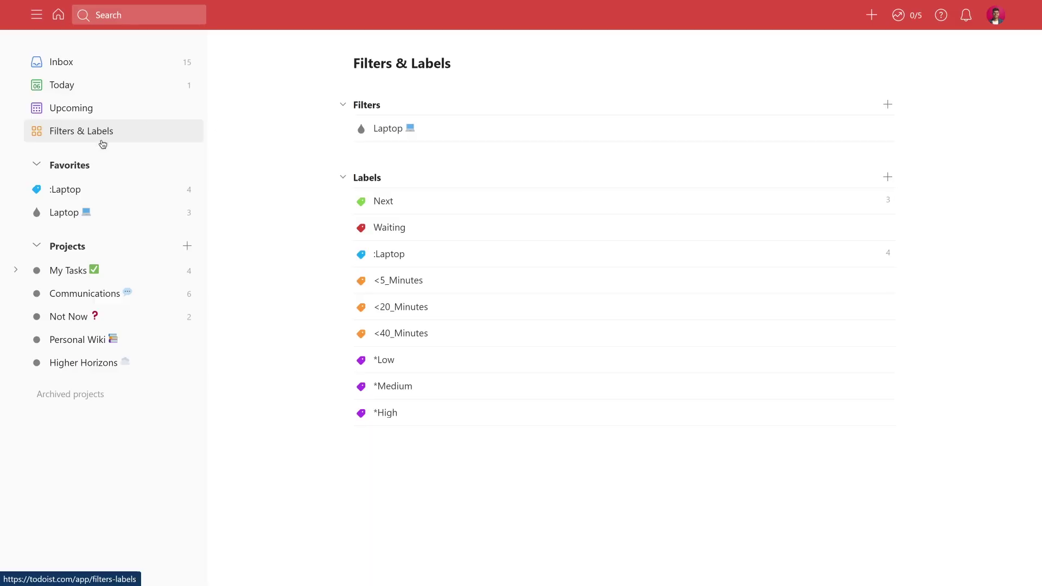
Compare the tasks in the favorite Laptop 💻 filter with those under the :Laptop label
click(69, 212)
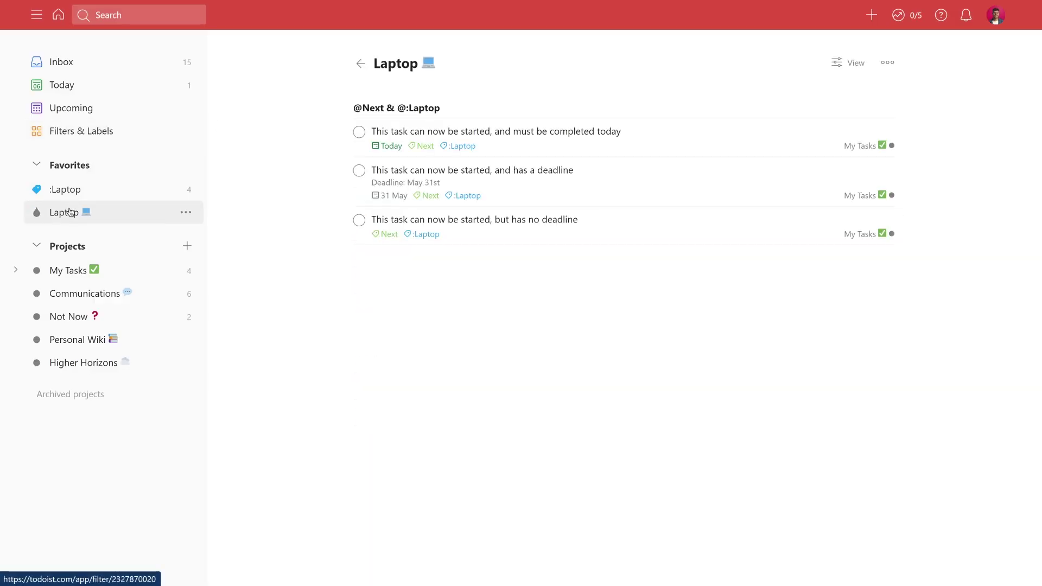
click(75, 194)
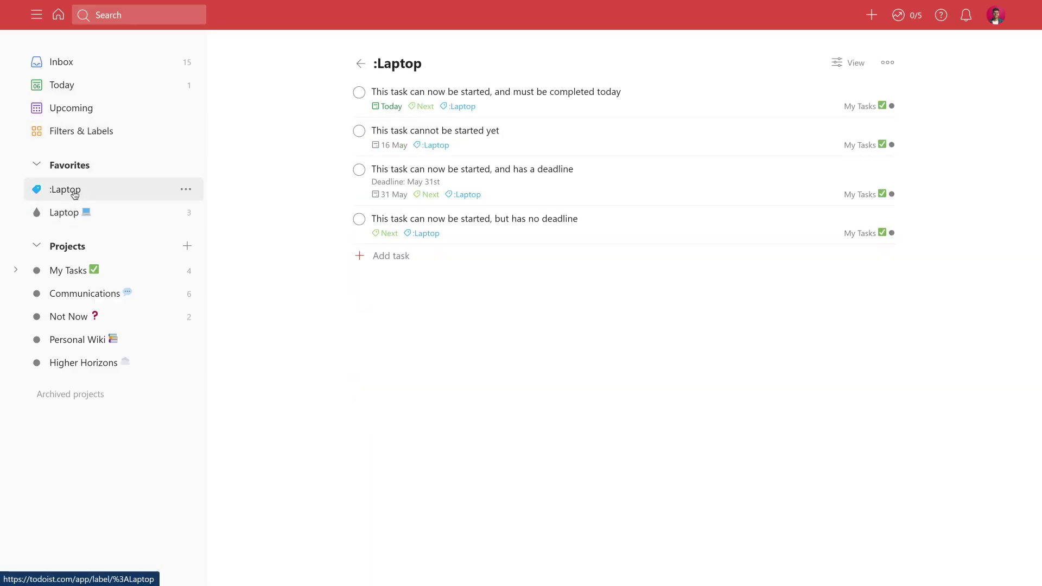
click(67, 217)
click(71, 190)
click(67, 212)
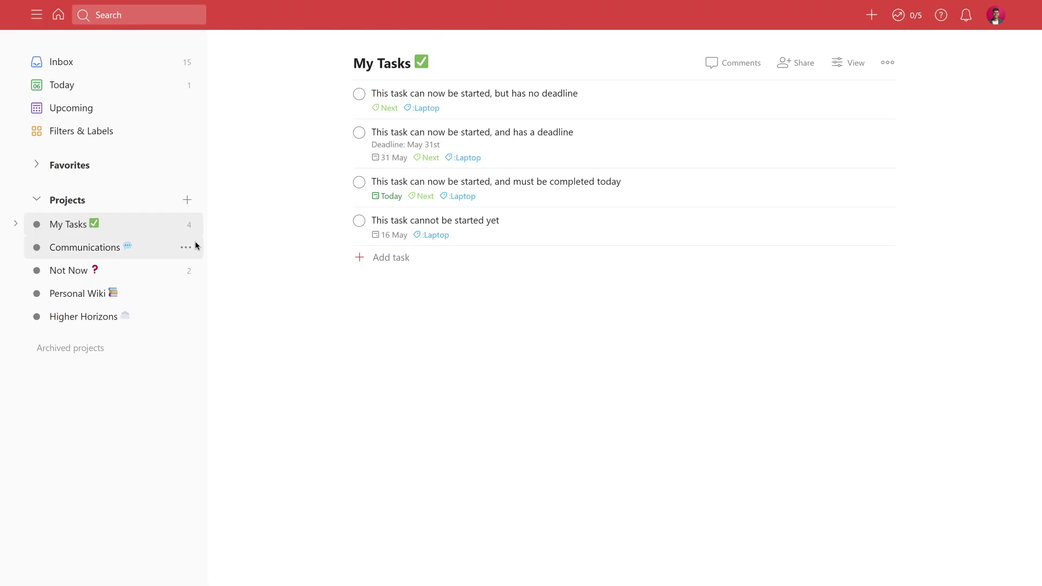
Create a new project named "Reading List 📚" in list view
click(188, 202)
text(Reading List)
key(super+period)
text(boek)
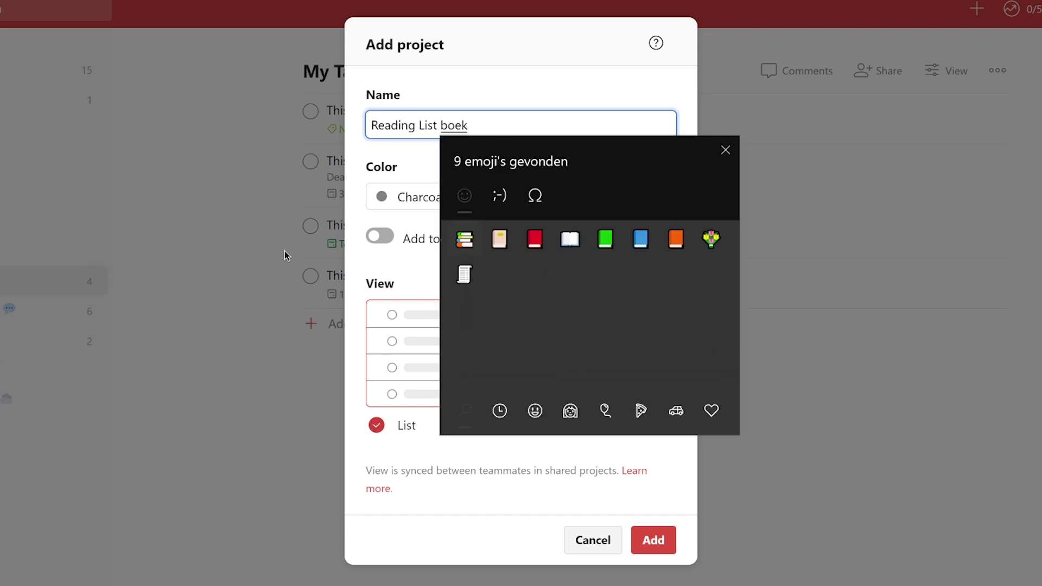
click(460, 240)
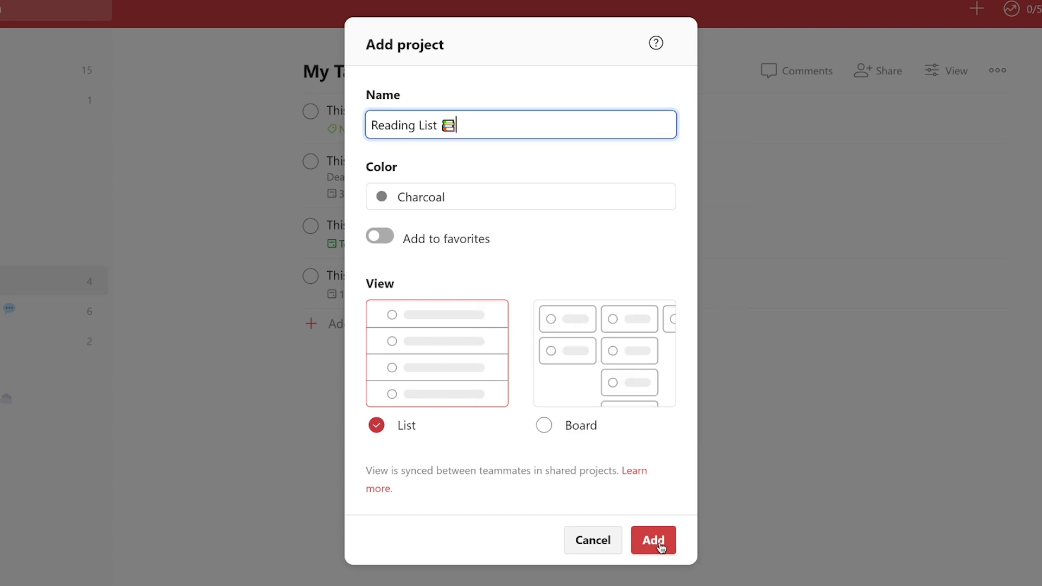
click(654, 542)
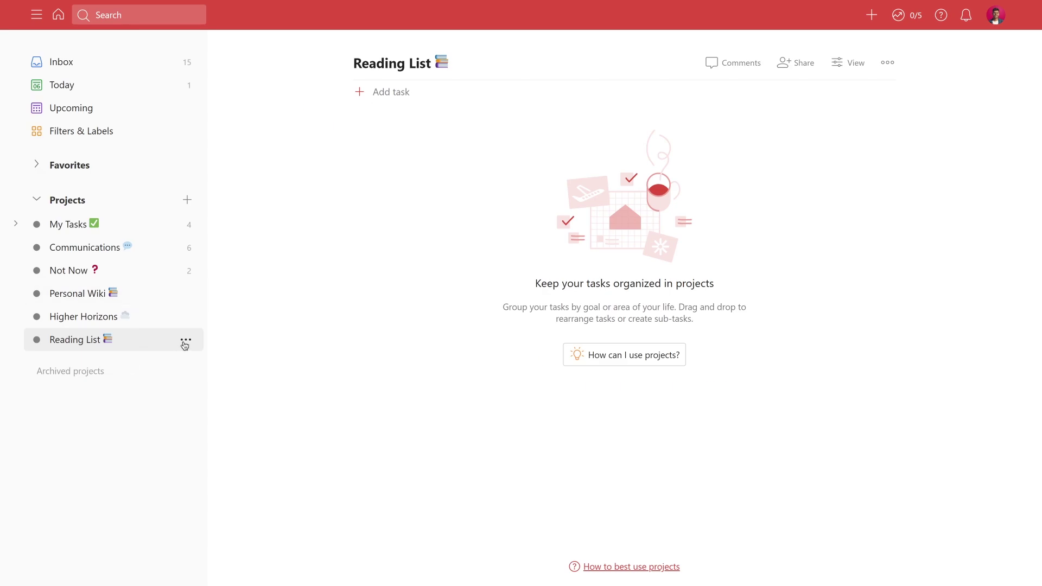
Bring up the Reading List project's address for emailing tasks and copy it
click(185, 340)
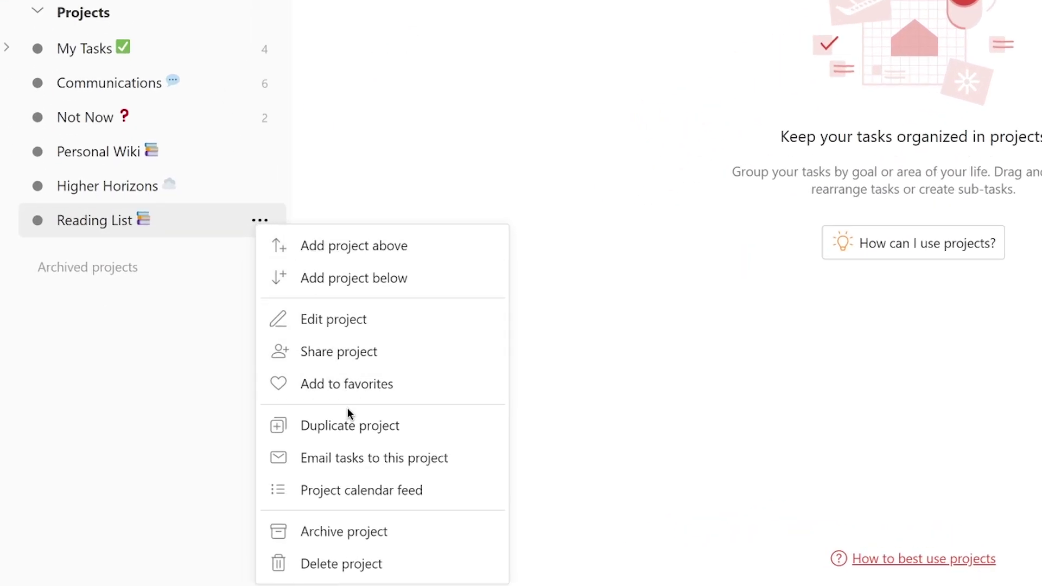
click(352, 459)
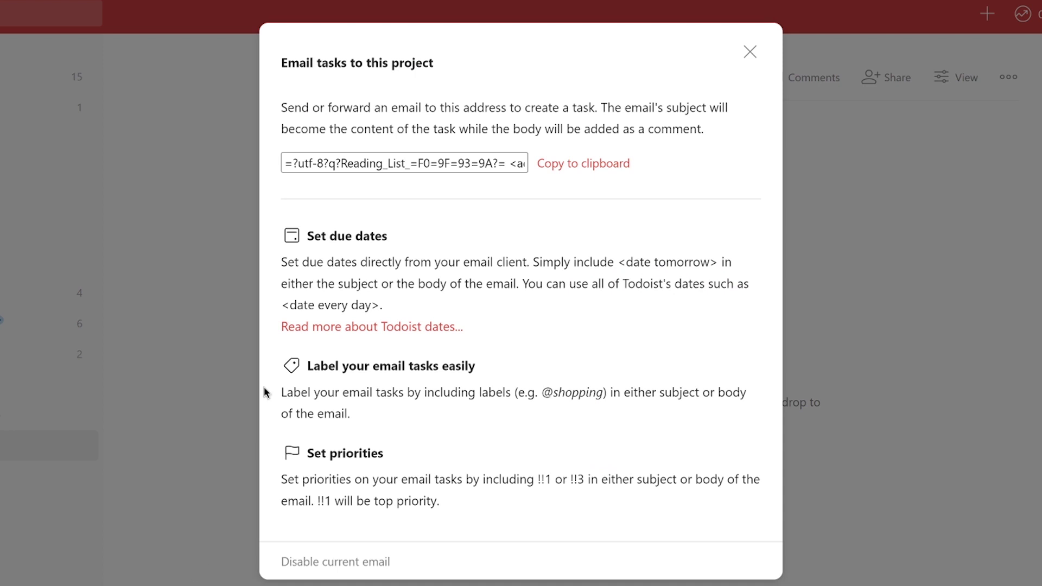
click(417, 165)
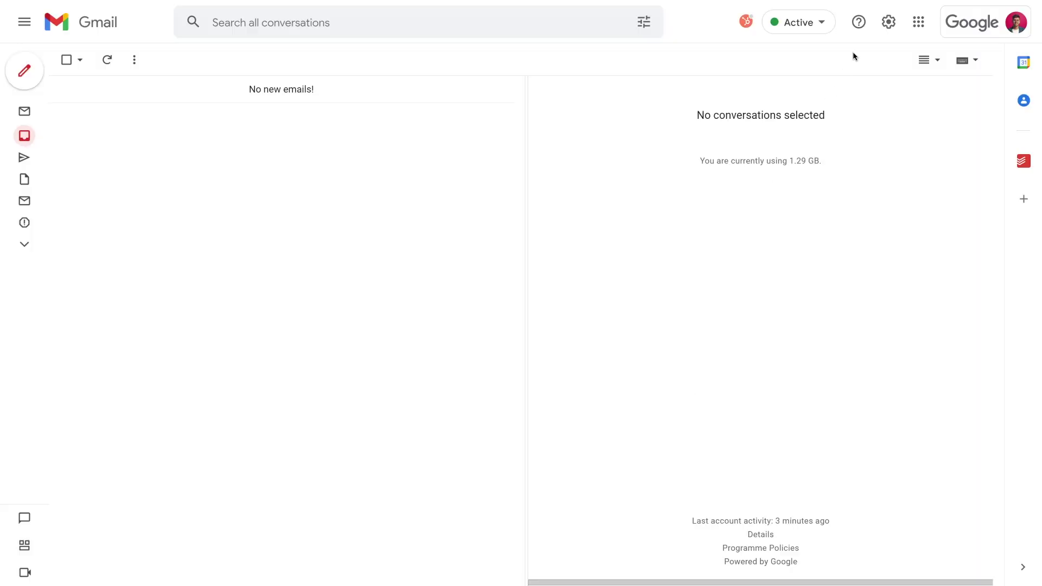
Switch to Gmail and start adding a forwarding address in its Forwarding and POP/IMAP settings
click(888, 22)
click(872, 94)
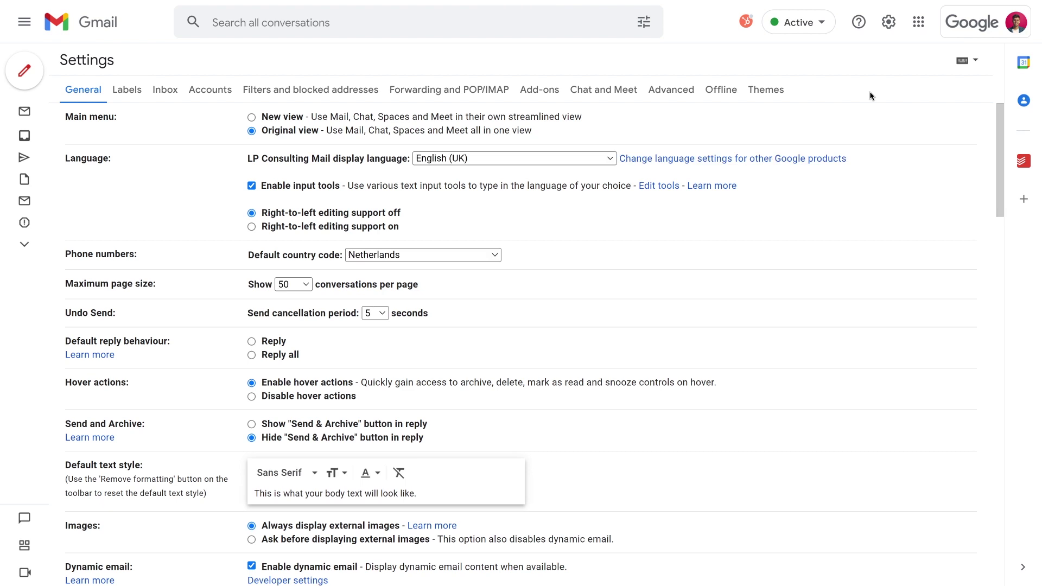
click(479, 91)
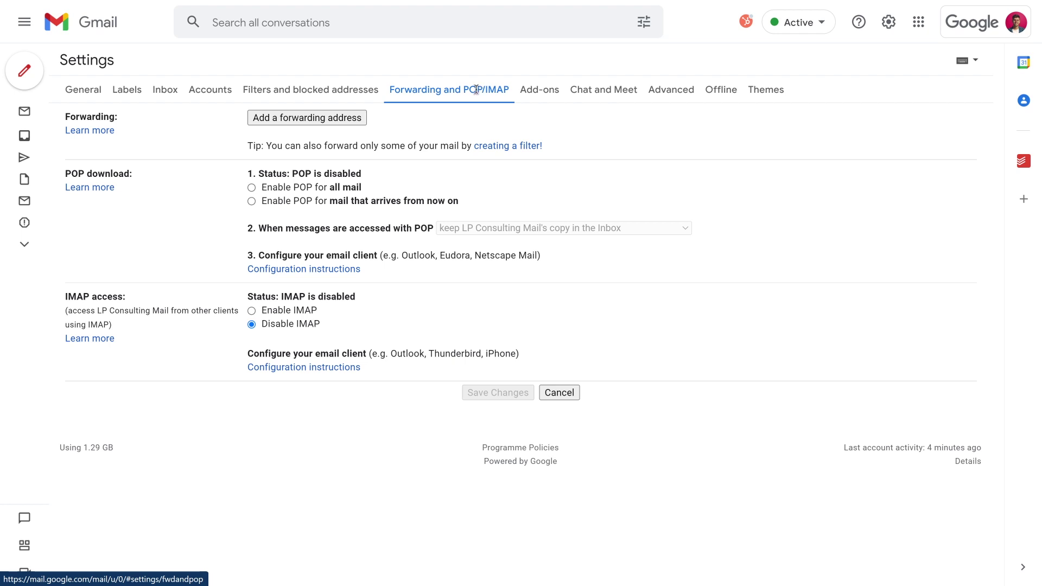
click(346, 119)
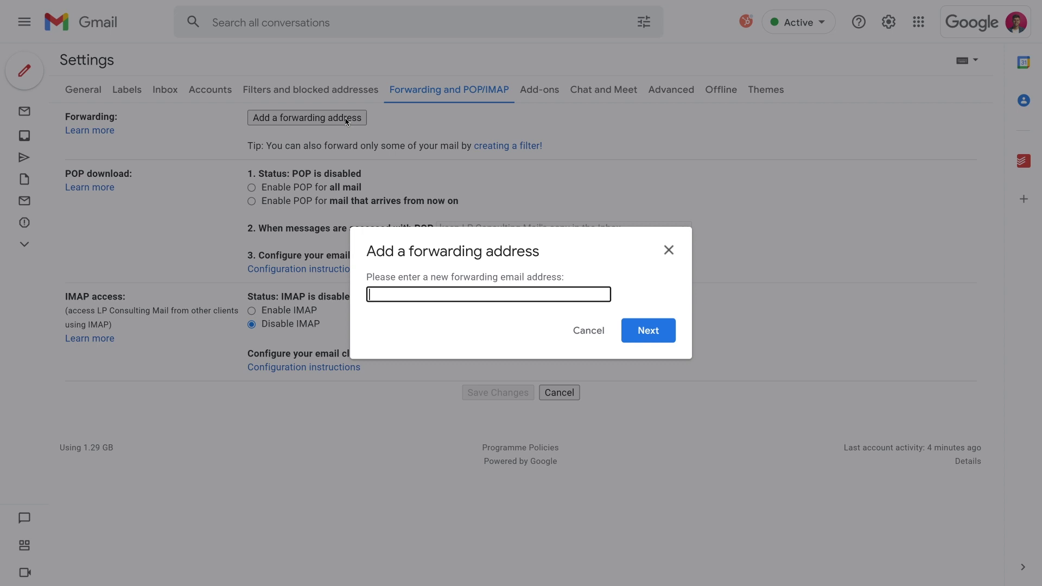
Paste the Reading List project's email address as the forwarding address, strip the encoded project name in front of it, and submit the request
right_click(385, 291)
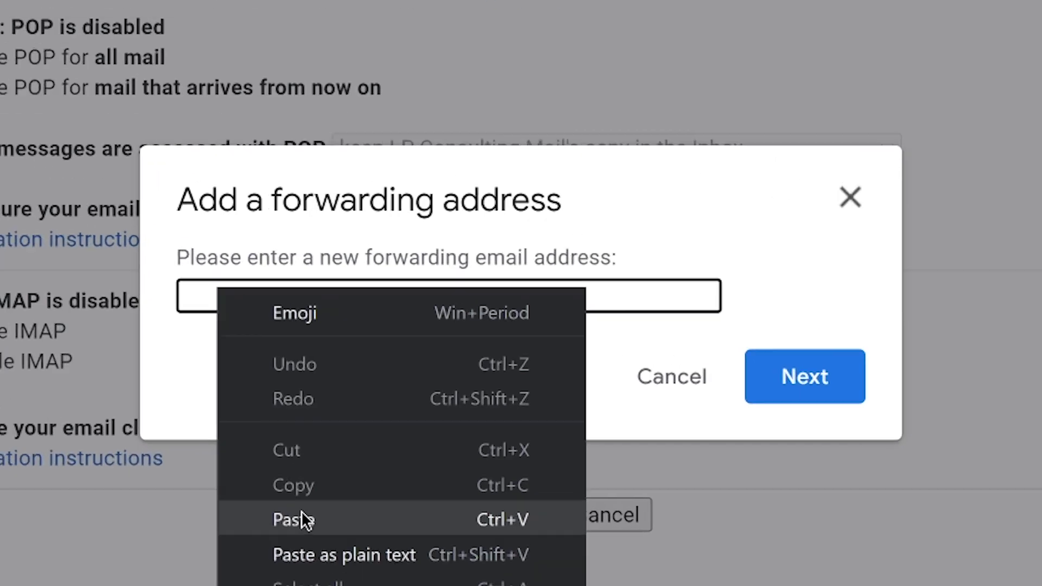
click(423, 395)
drag(779, 298, 1, 298)
click(405, 297)
drag(611, 298, 76, 298)
key(BackSpace)
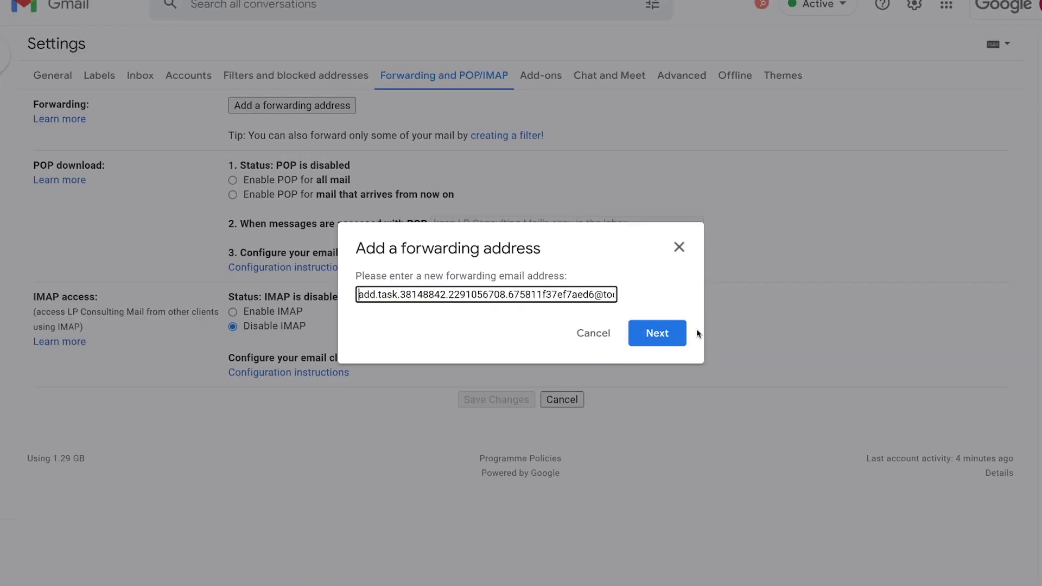
click(909, 418)
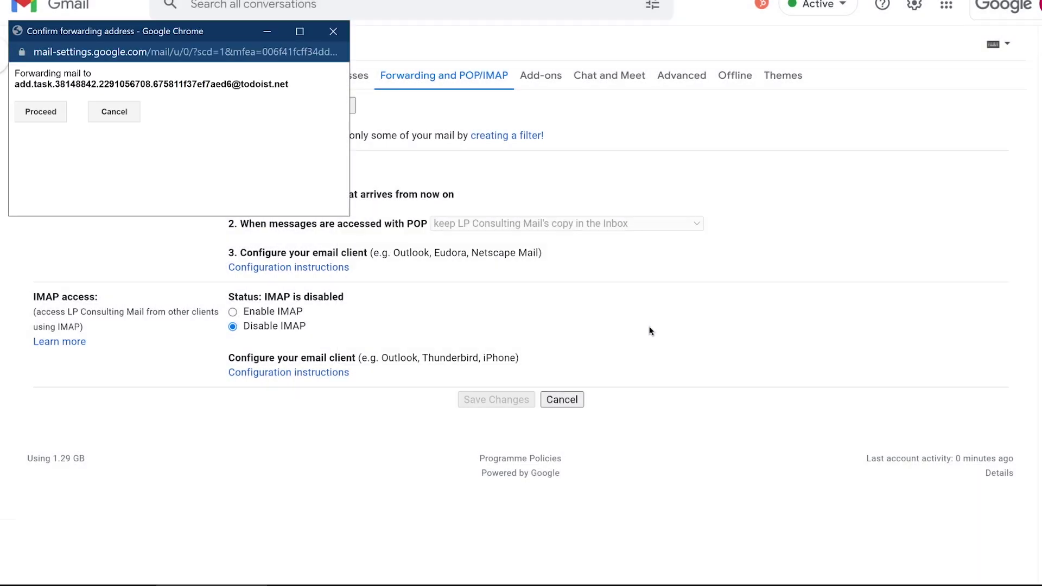
click(41, 112)
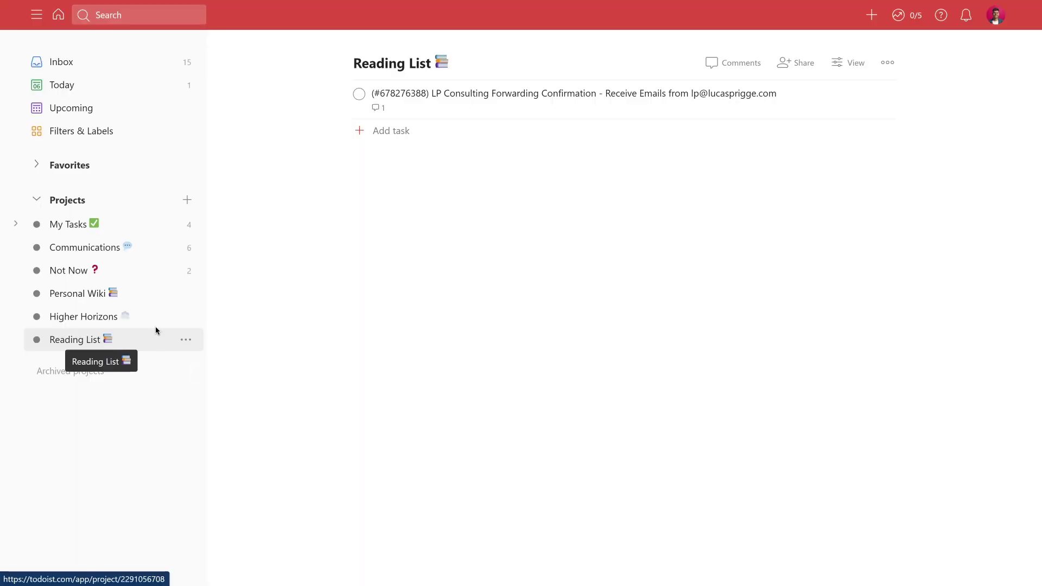
Switch back to Todoist, open the forwarding confirmation task in Reading List and examine its comment
click(619, 103)
drag(625, 101, 622, 317)
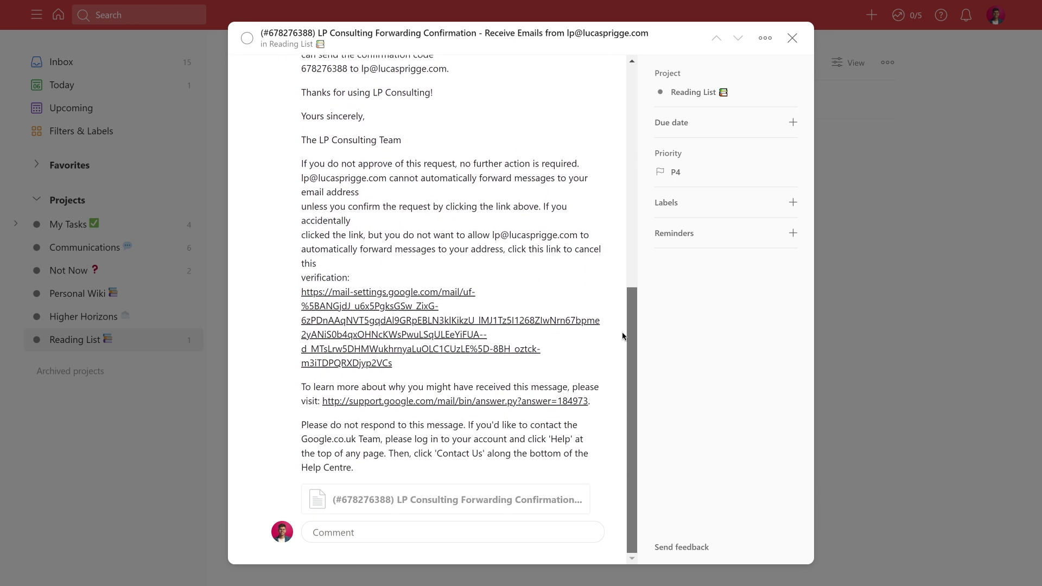